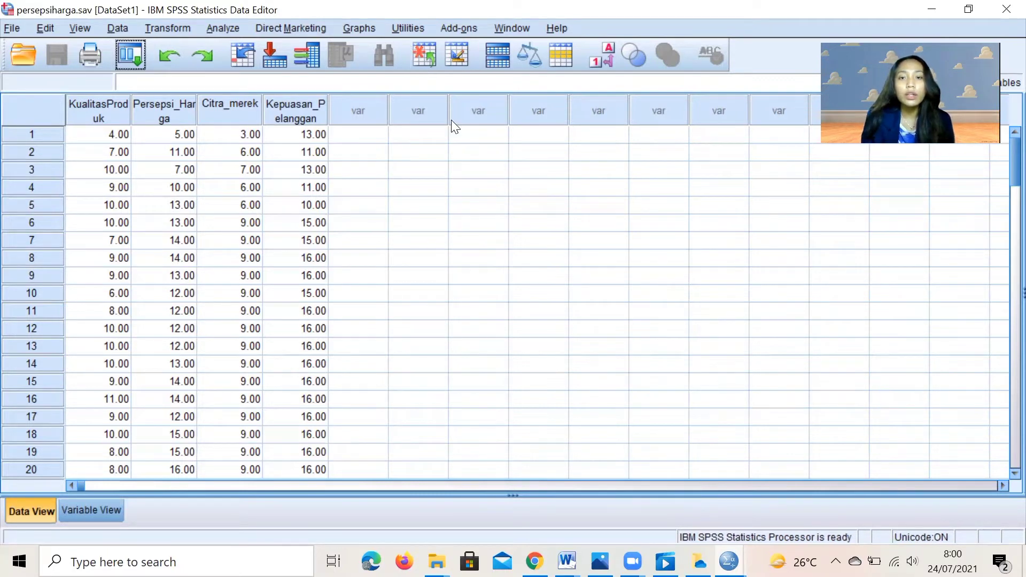
- Set up a linear regression with KualitasProduk, Persepsi_Harga and Citra_merek as independents and Kepuasan_Pelanggan as the dependent variable
click(234, 28)
mouse_move(266, 199)
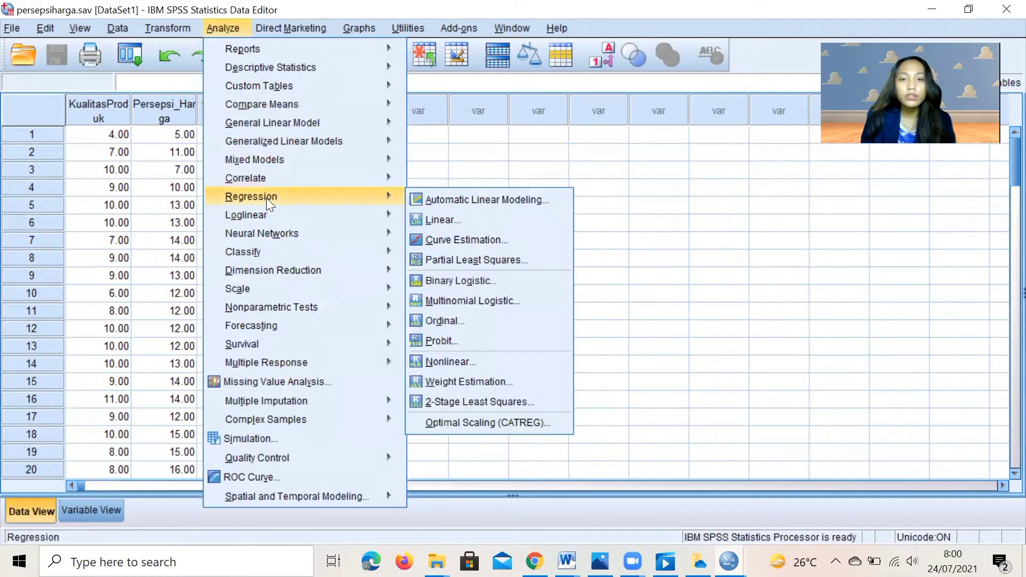
click(467, 216)
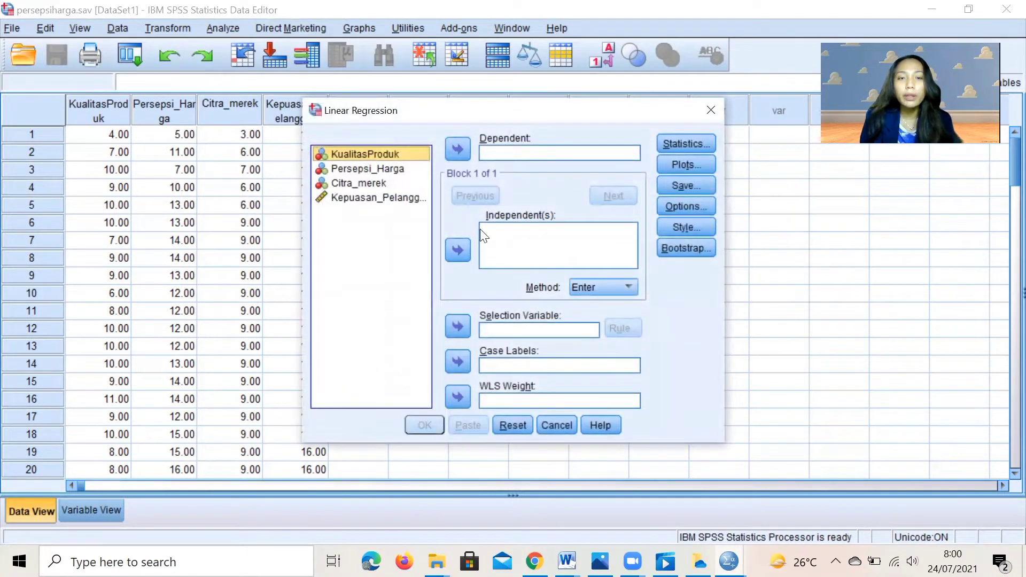
click(376, 153)
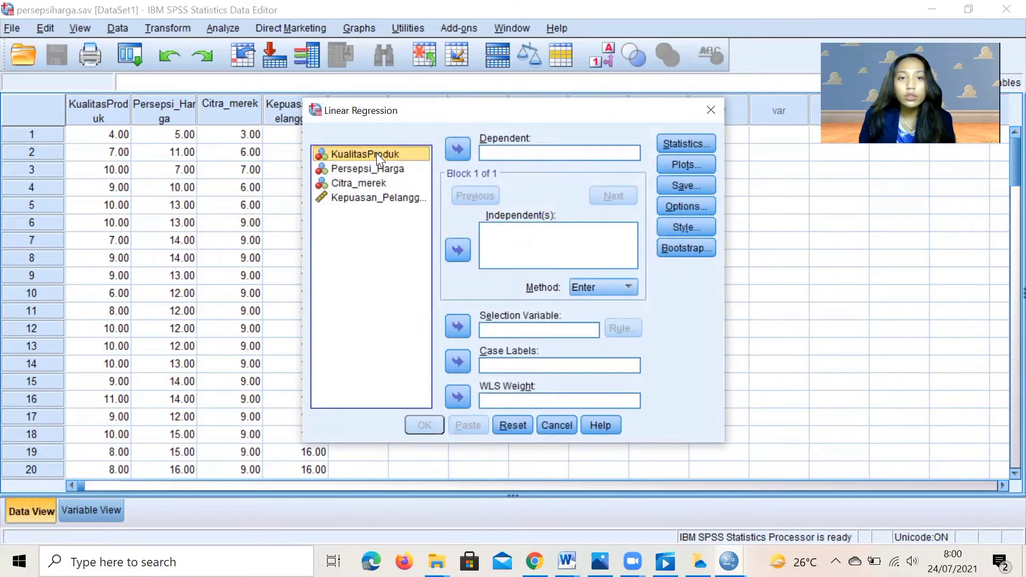
key(shift+Down)
key(shift+Down)
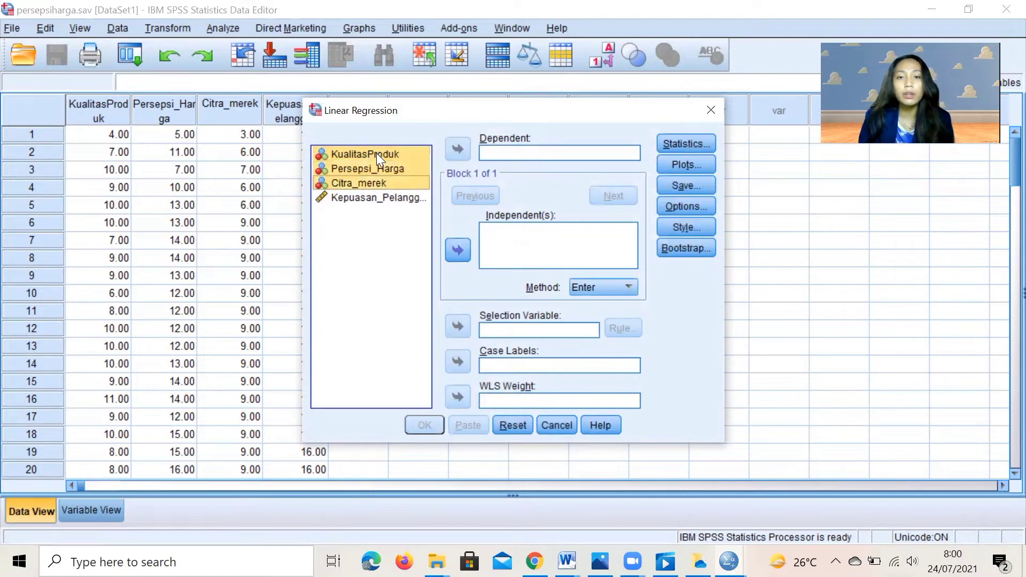
click(459, 249)
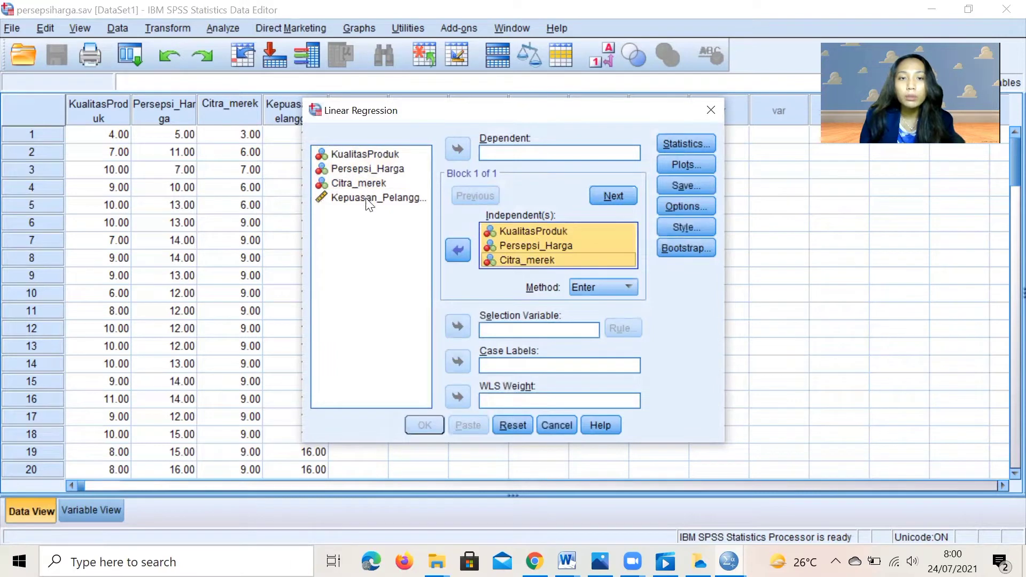
drag(374, 198, 498, 151)
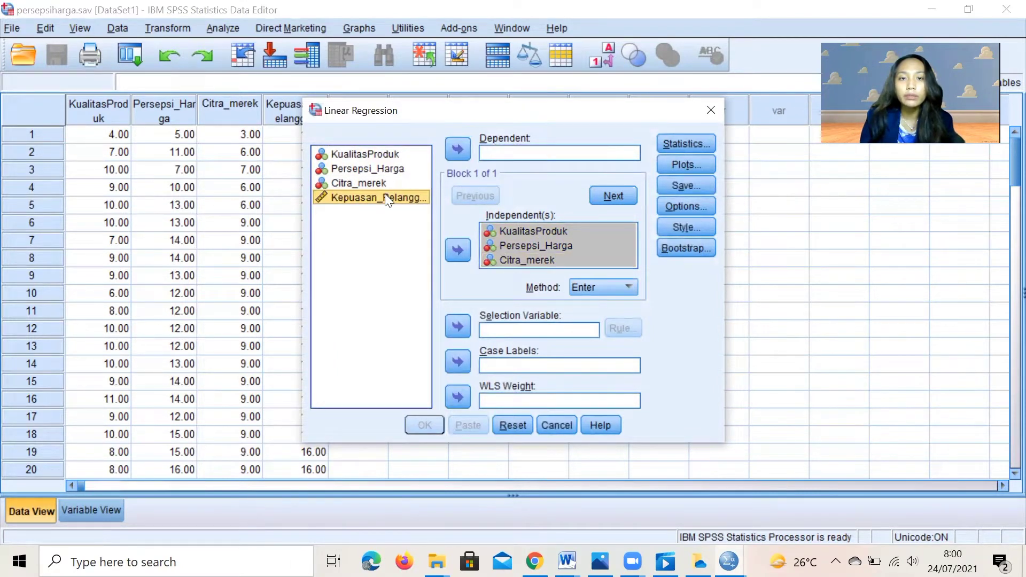
click(463, 150)
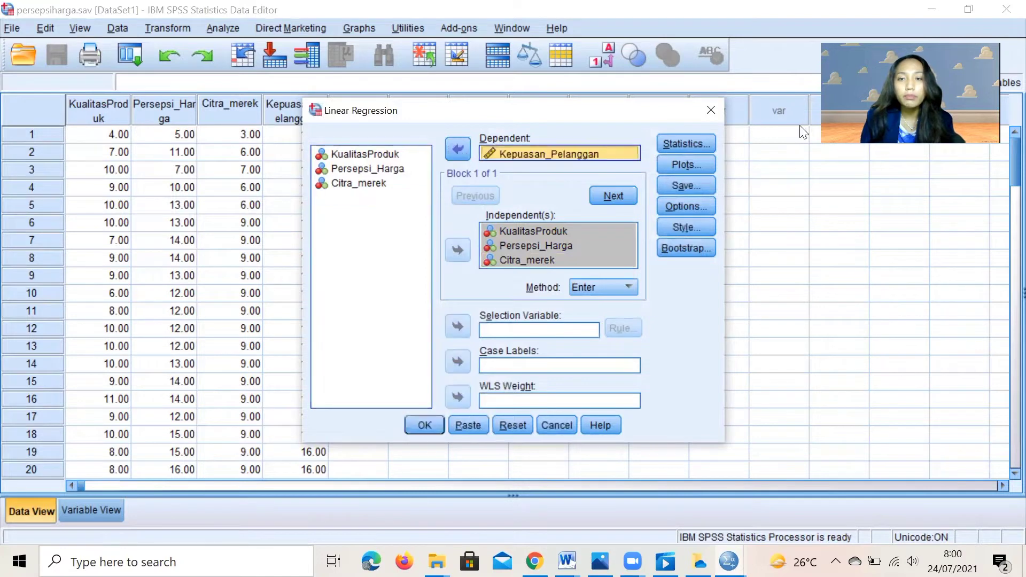
- Add collinearity diagnostics and the Durbin-Watson residual test to the regression statistics
click(696, 144)
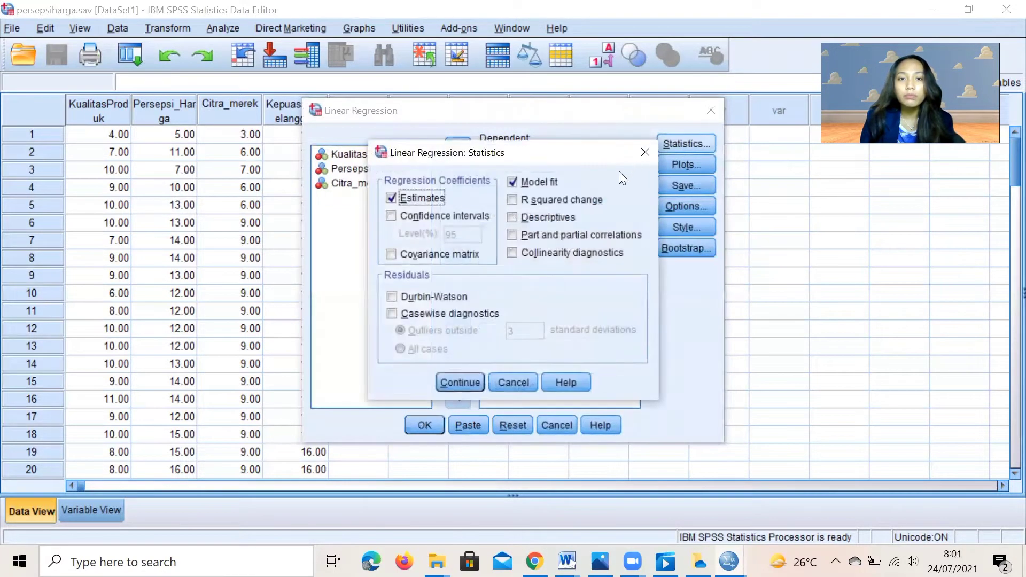
click(554, 256)
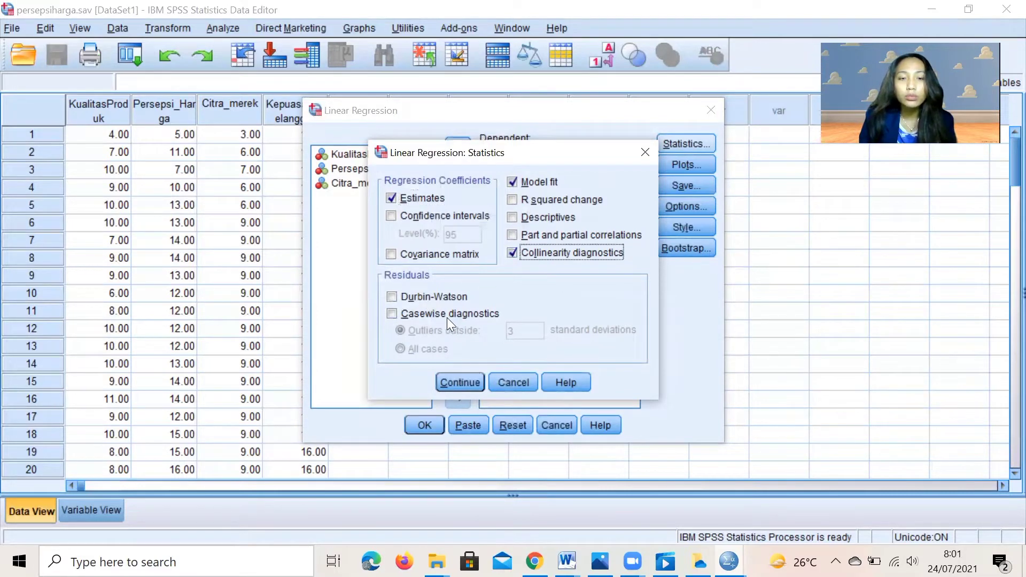
click(402, 301)
click(461, 382)
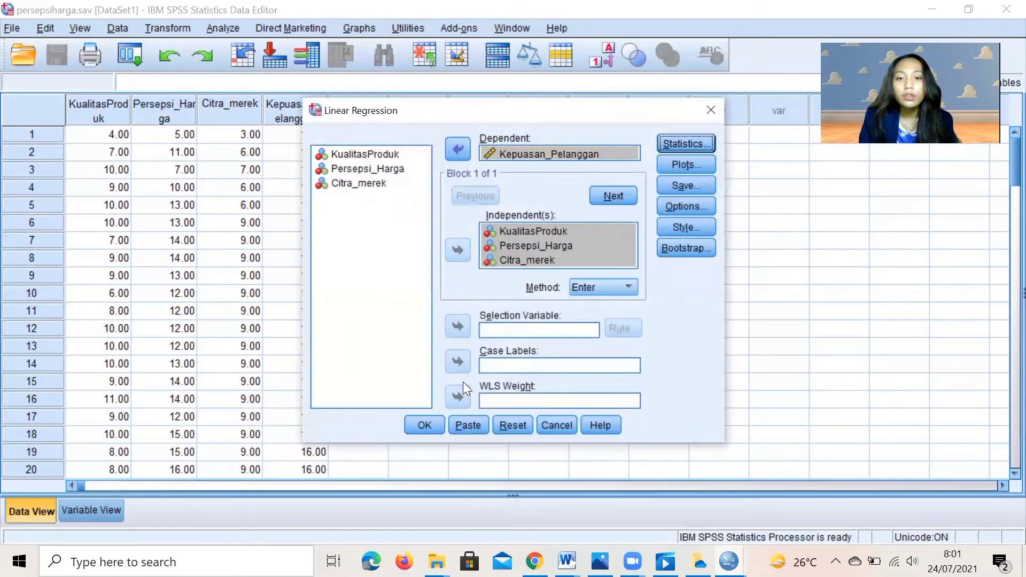
- Define a regression scatterplot with *SRESID as Y and *ZPRED as X
click(682, 165)
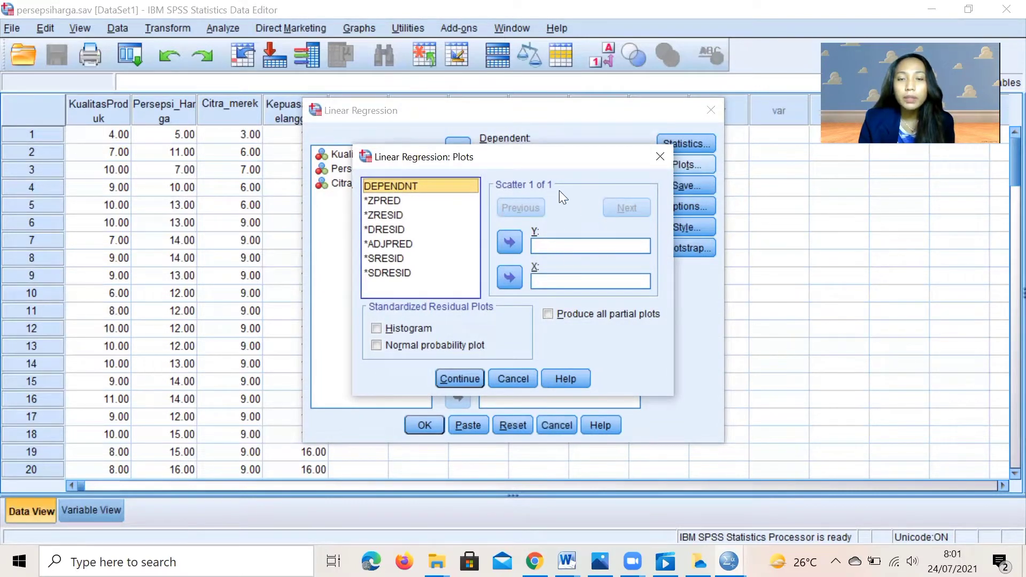
click(403, 261)
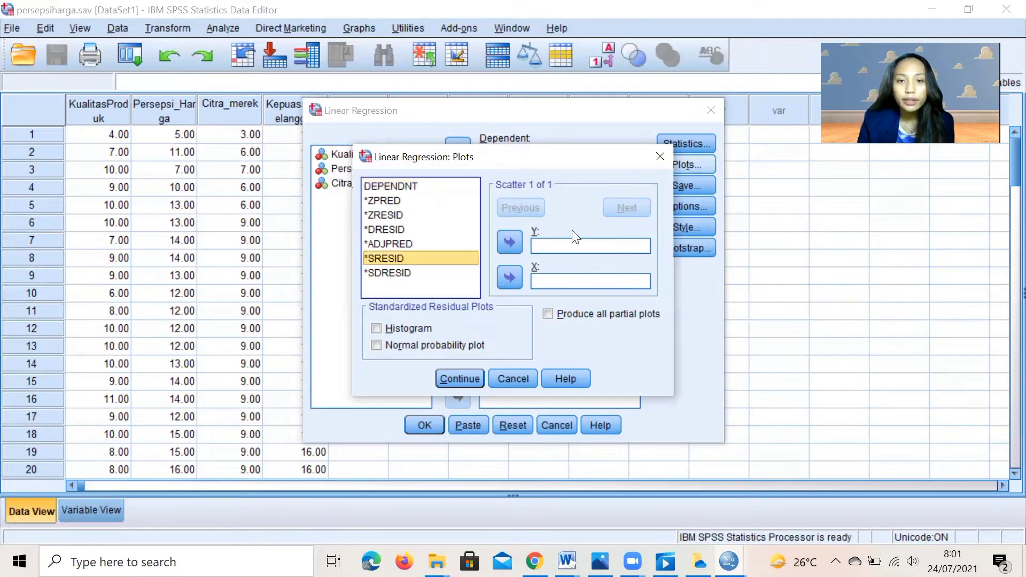
click(514, 240)
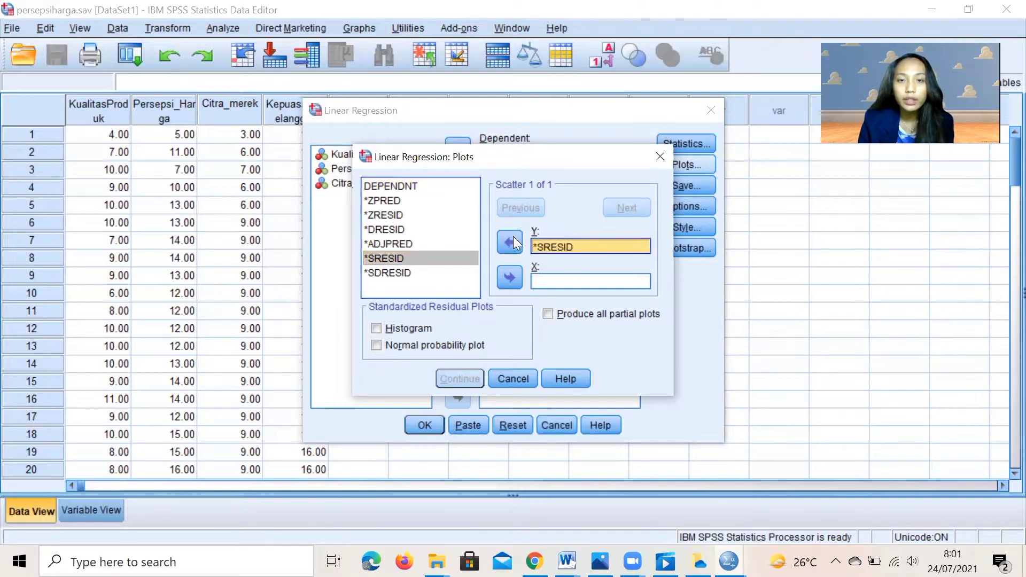
click(393, 201)
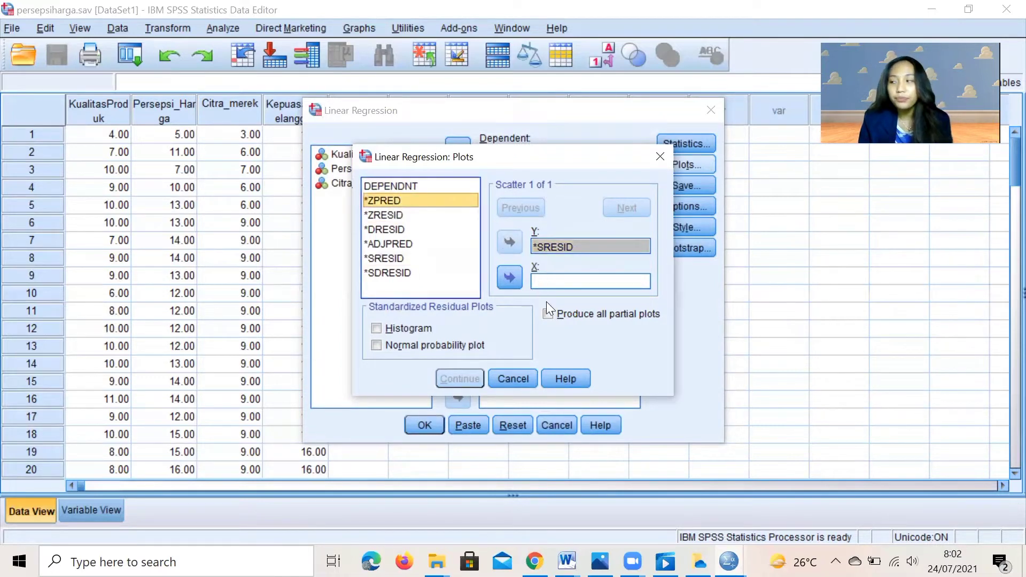
click(509, 278)
- Include a histogram and a normal probability plot of the standardized residuals, and accept the plot settings
click(377, 329)
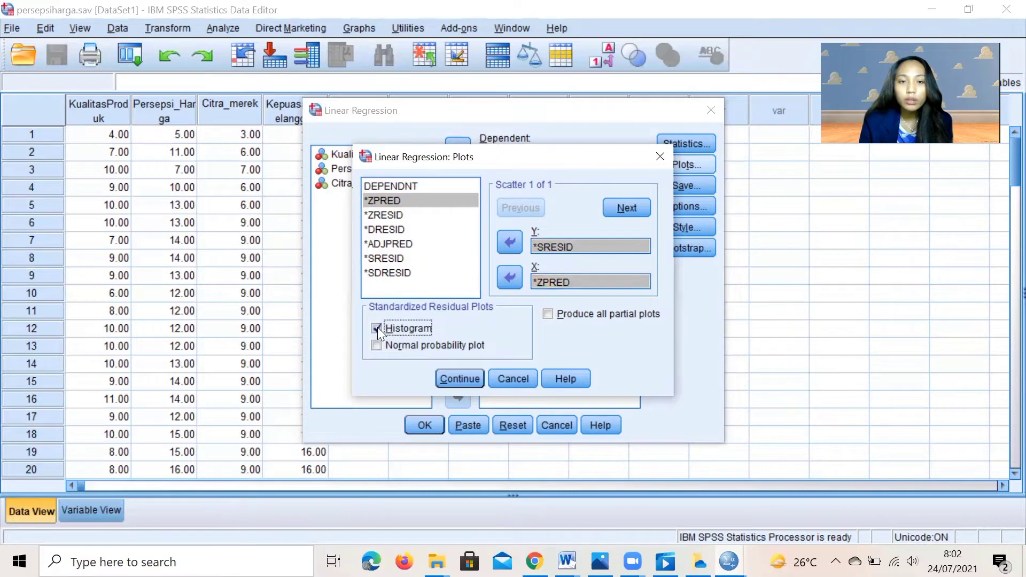
click(376, 346)
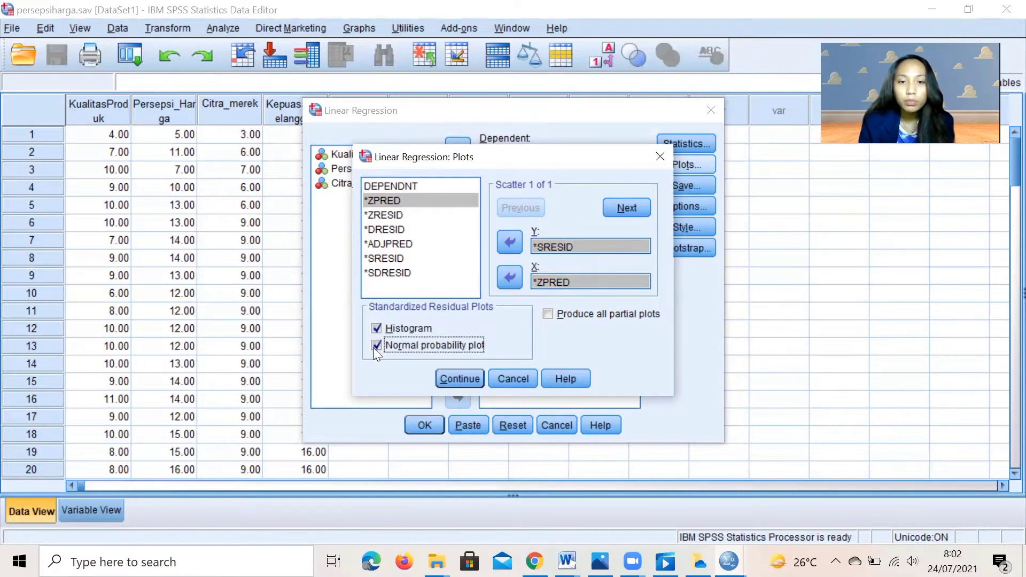
click(460, 379)
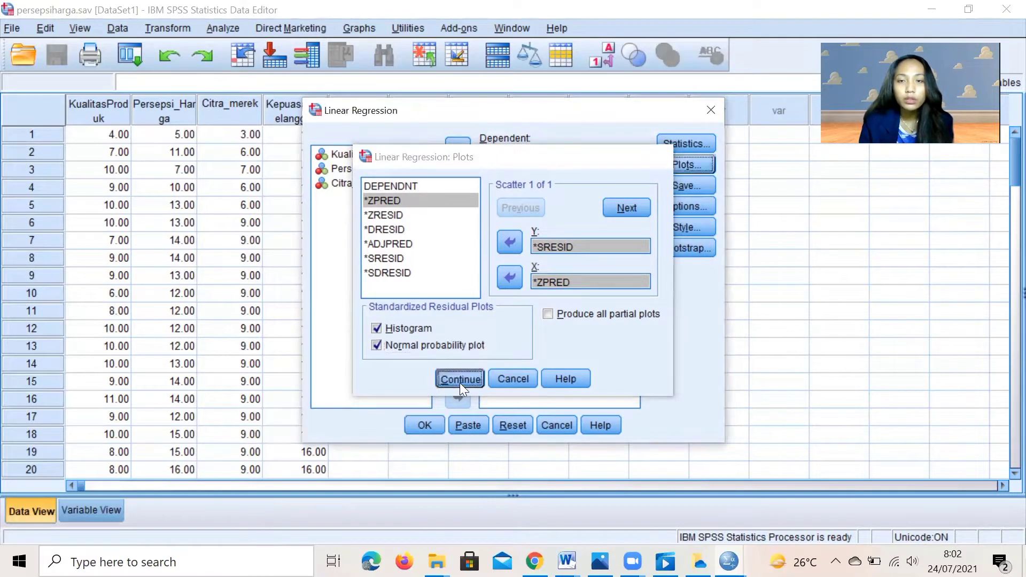
- Save unstandardized predicted values and unstandardized residuals as new variables, and run the regression
click(688, 187)
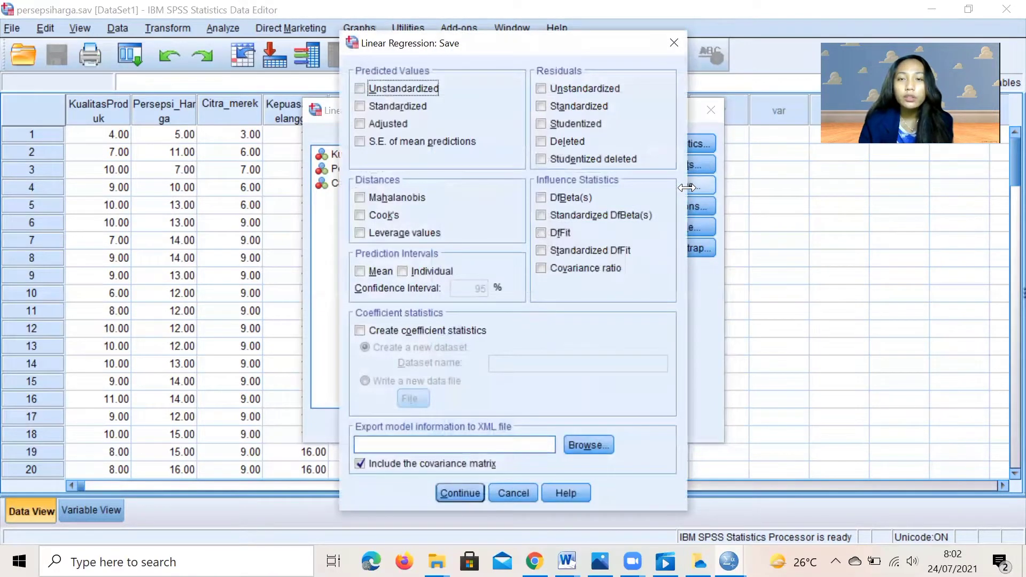
click(542, 89)
click(368, 89)
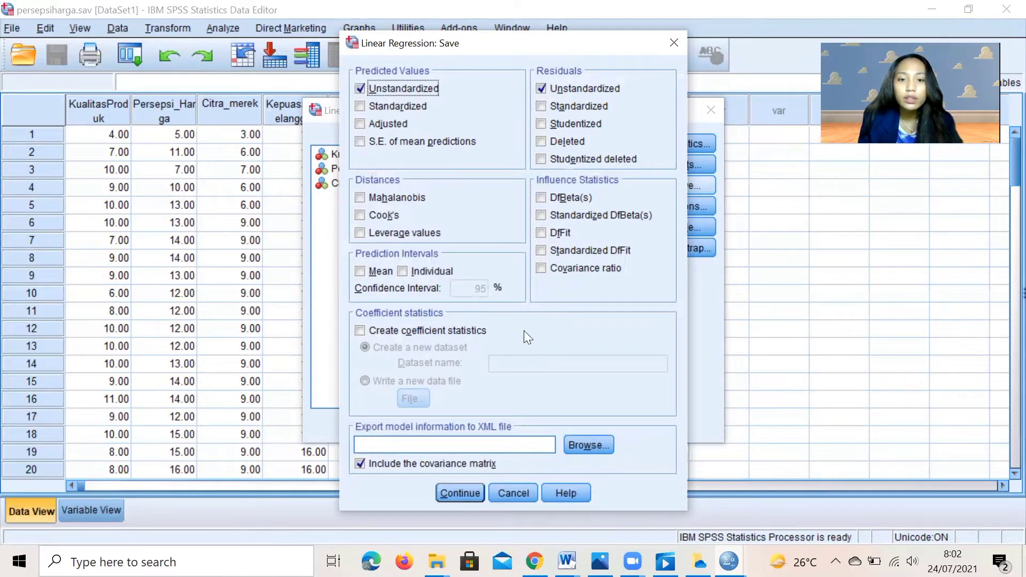
click(457, 493)
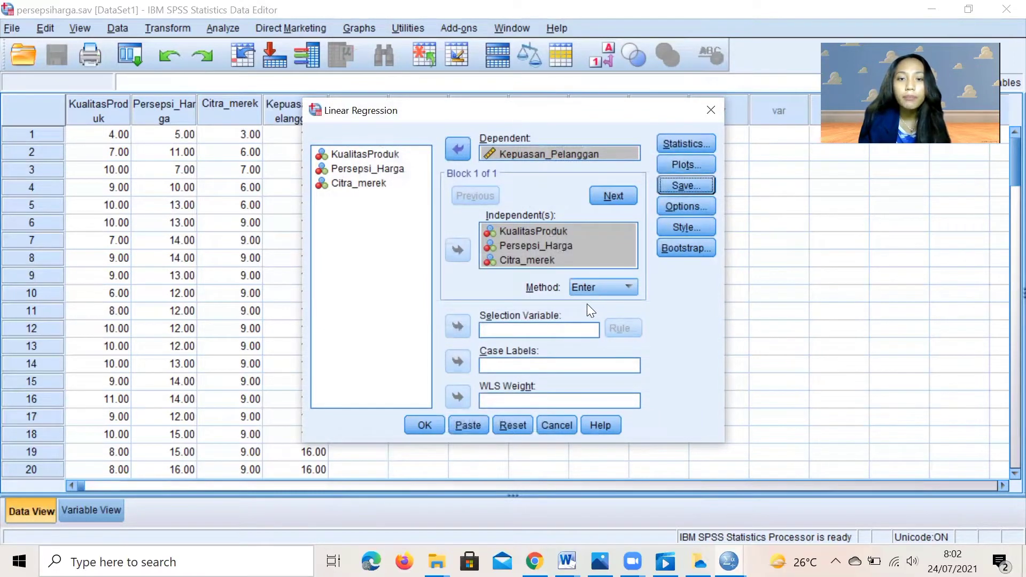
click(424, 425)
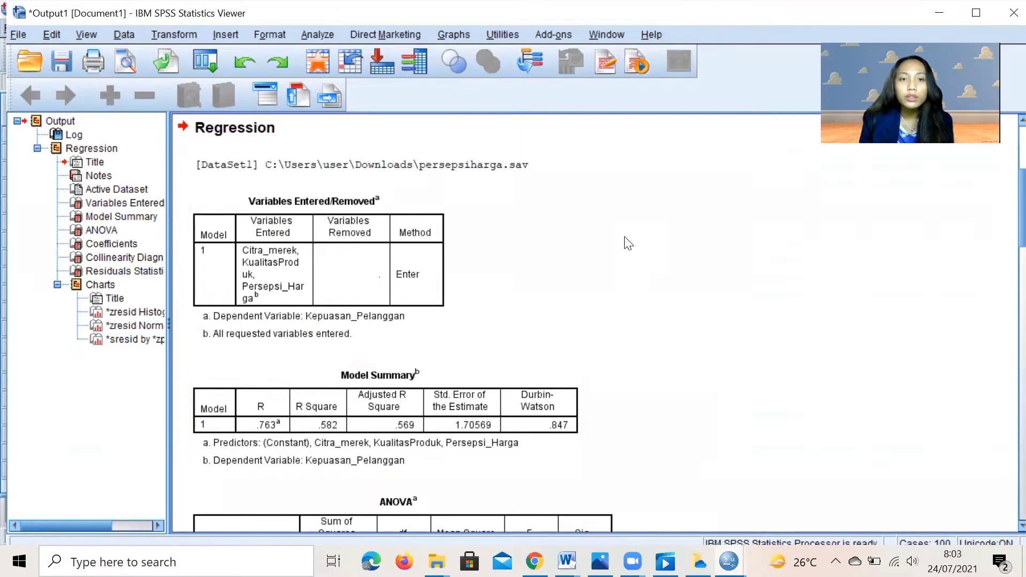
- Examine the regression output from the model tables through the residual histogram and plots, including the command syntax
scroll(628, 243, down, 15)
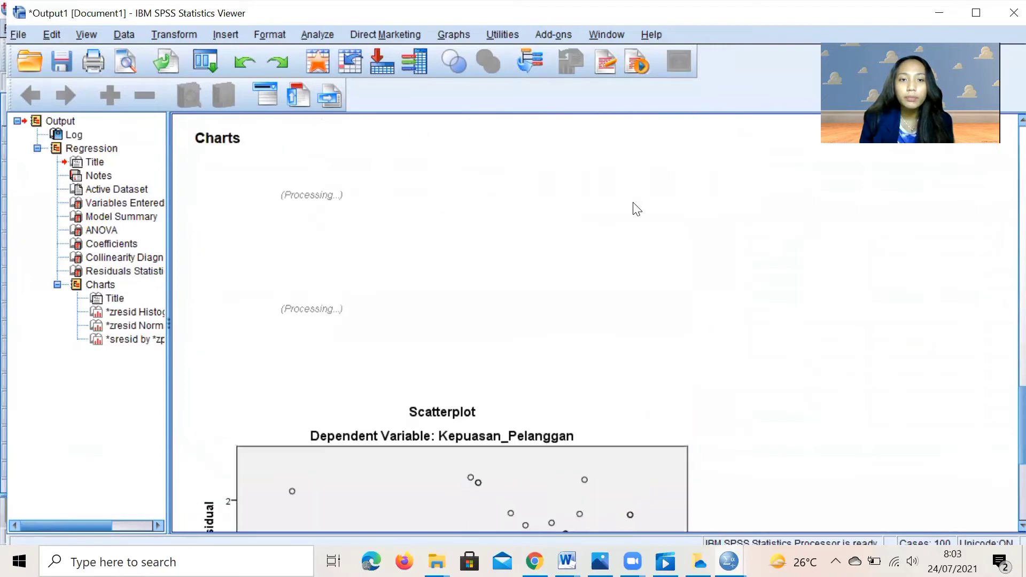
scroll(636, 208, up, 10)
scroll(636, 208, down, 8)
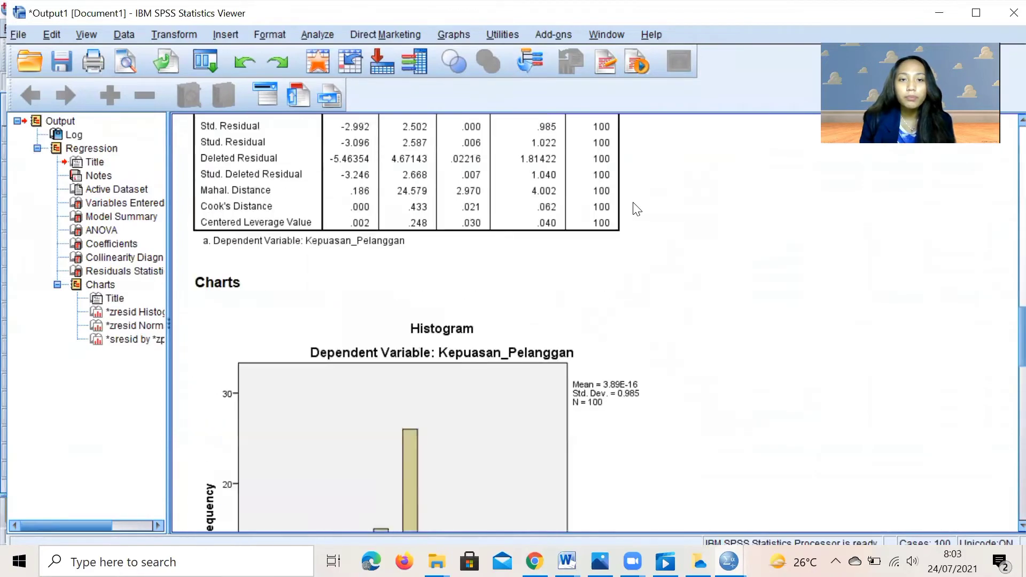
scroll(636, 209, down, 10)
scroll(636, 209, up, 8)
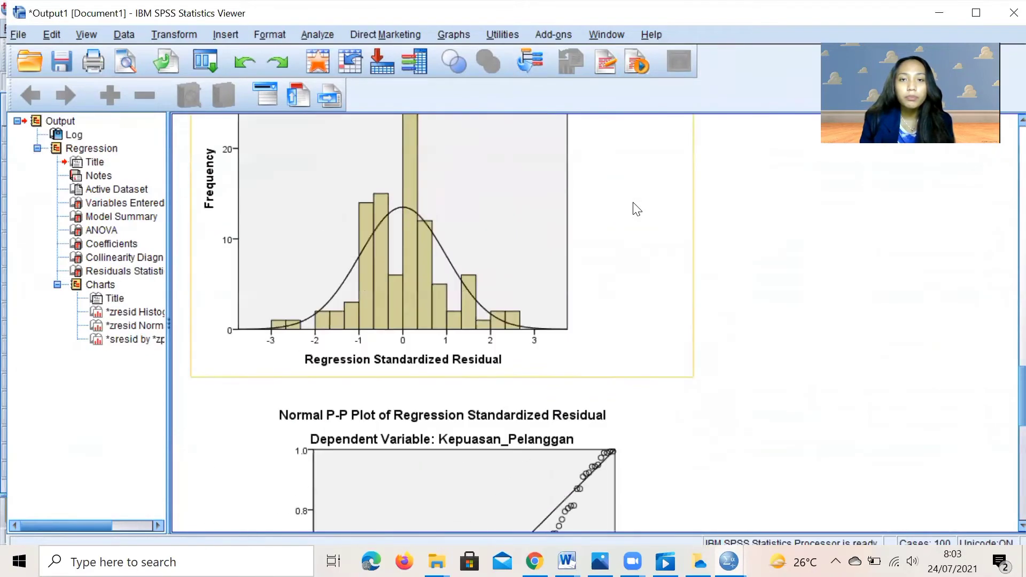
scroll(636, 208, up, 20)
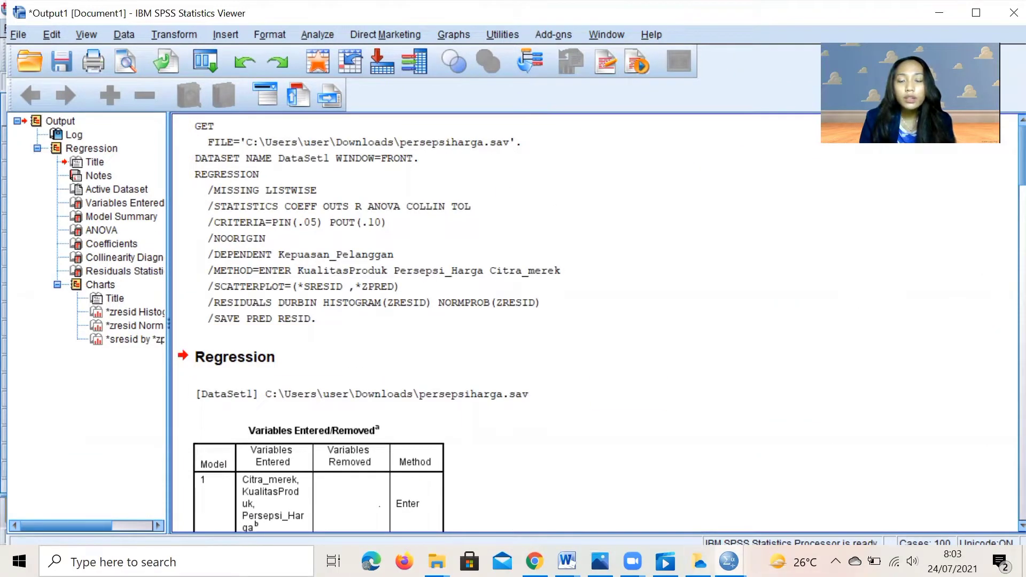
- Return to the persepsiharga.sav data and start a Compute Variable transformation with AbsolutResidual as the target variable
mouse_move(729, 562)
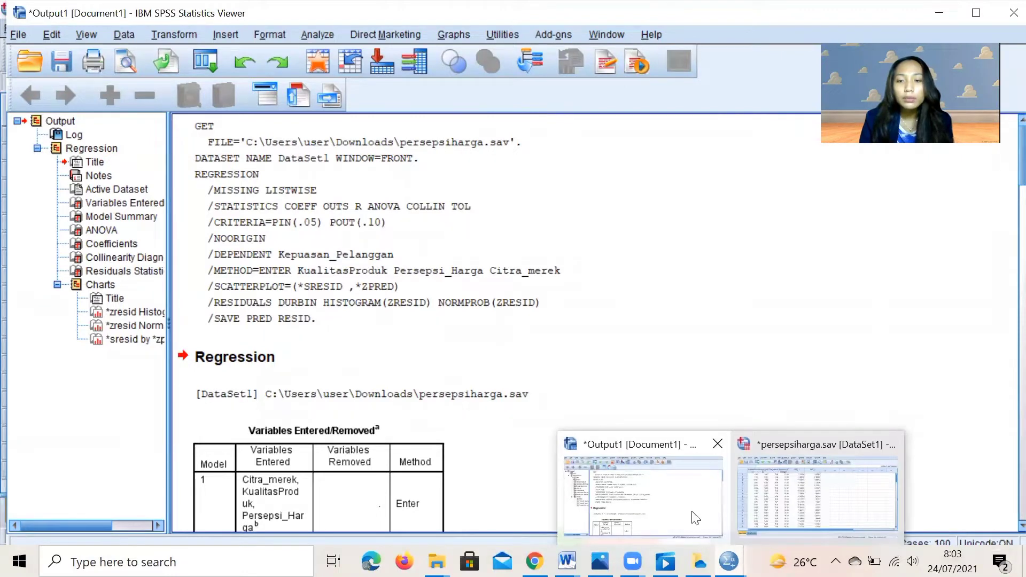
click(797, 495)
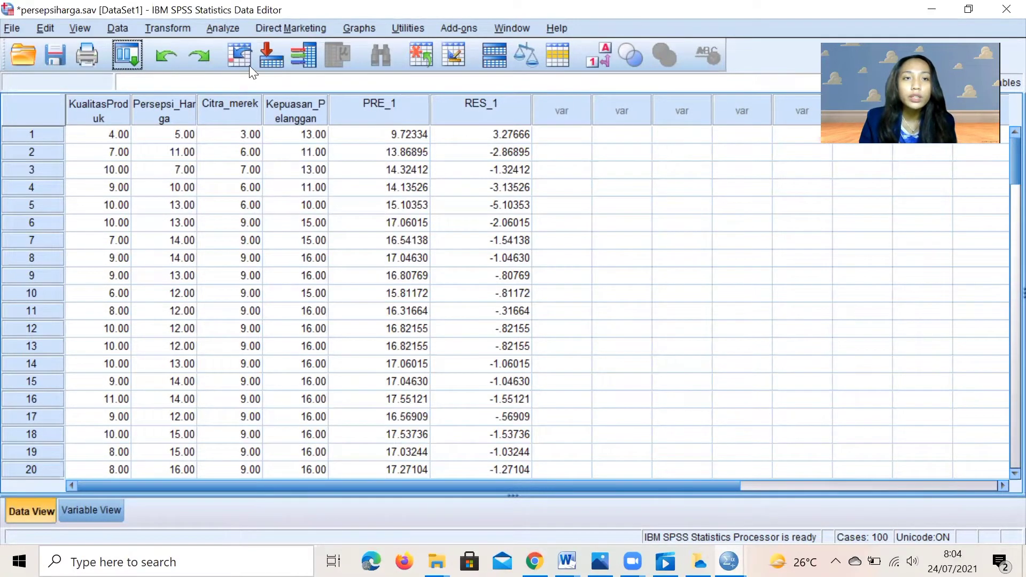
click(177, 28)
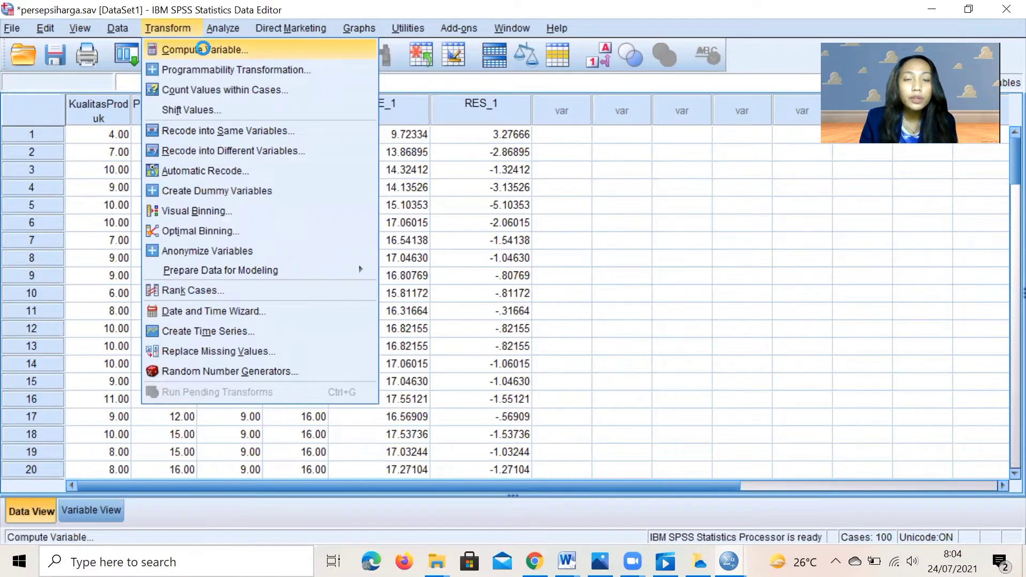
click(204, 49)
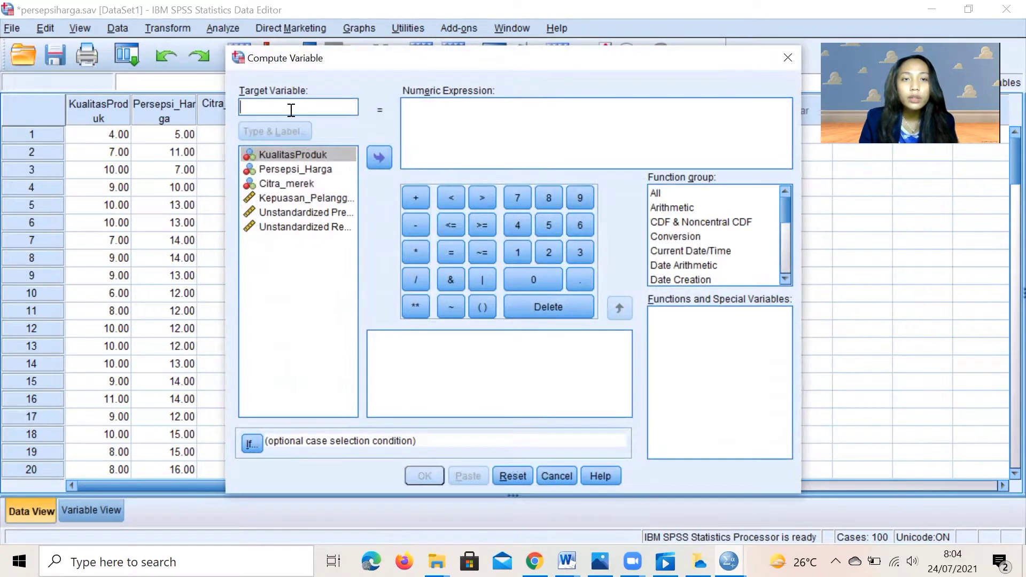
text(A)
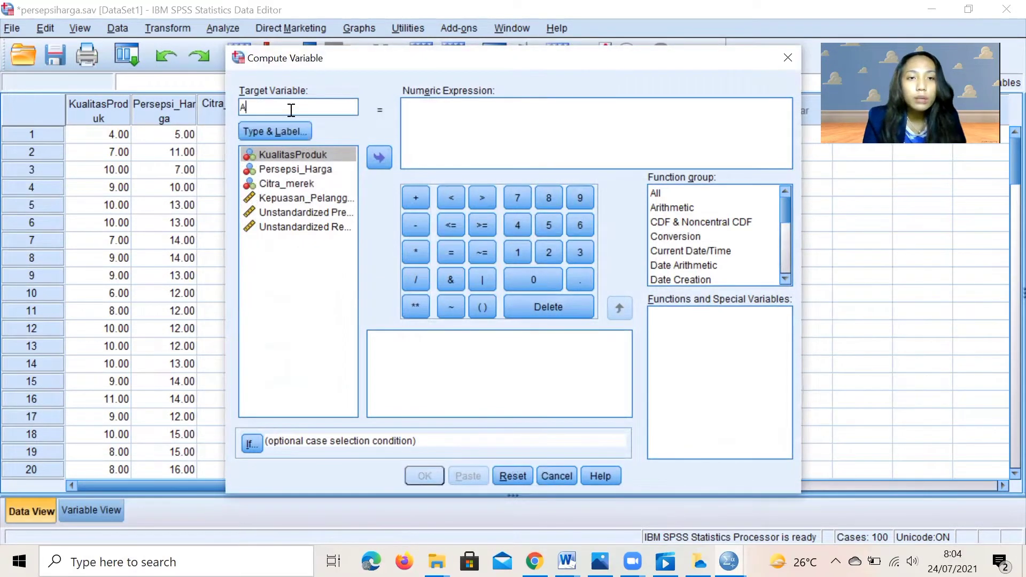
text(bsolu)
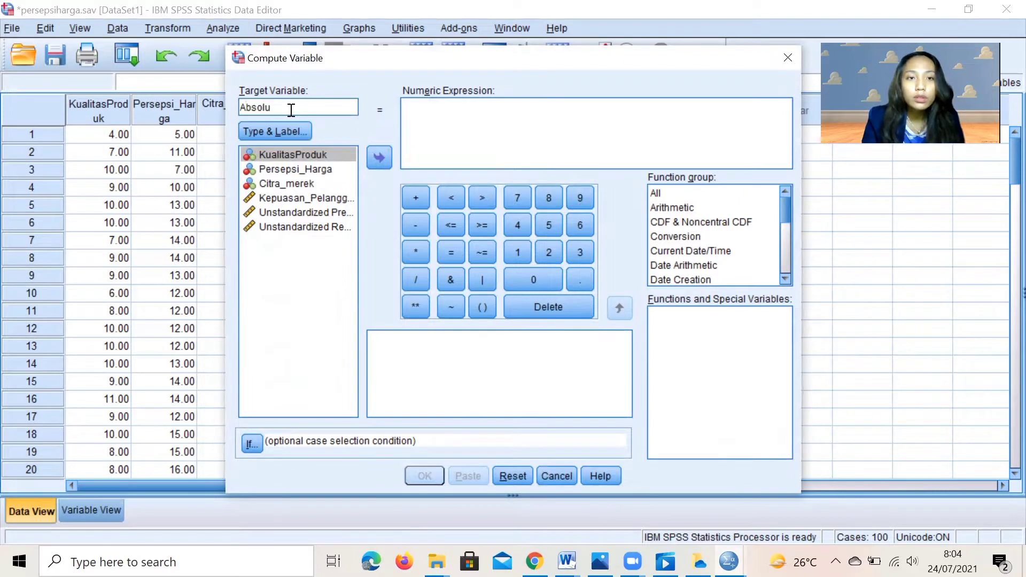
text(tRes)
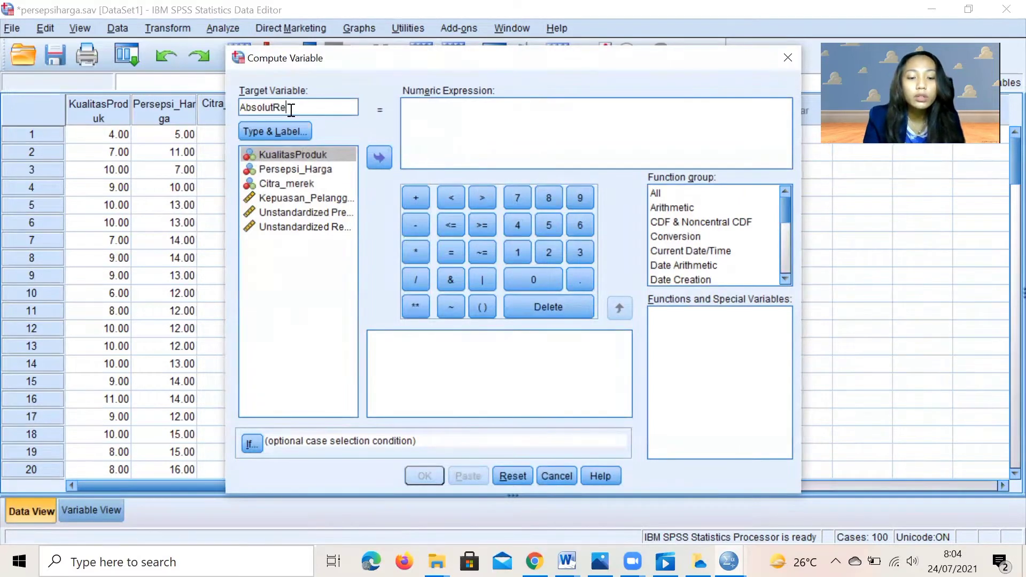
text(idual)
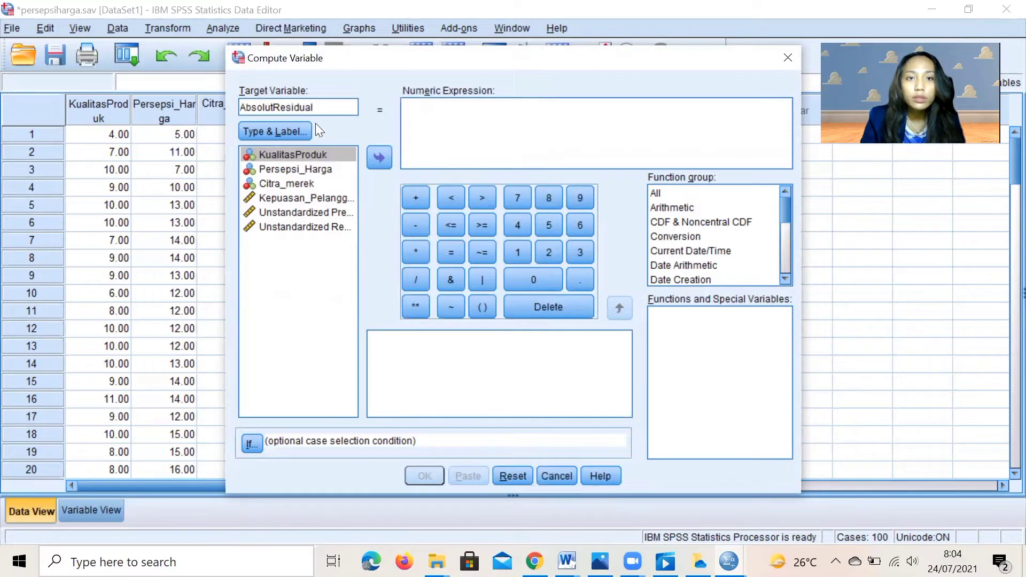
- Define the numeric expression for AbsolutResidual as ABS(RES_1) using the unstandardized residual variable, and compute it
click(346, 153)
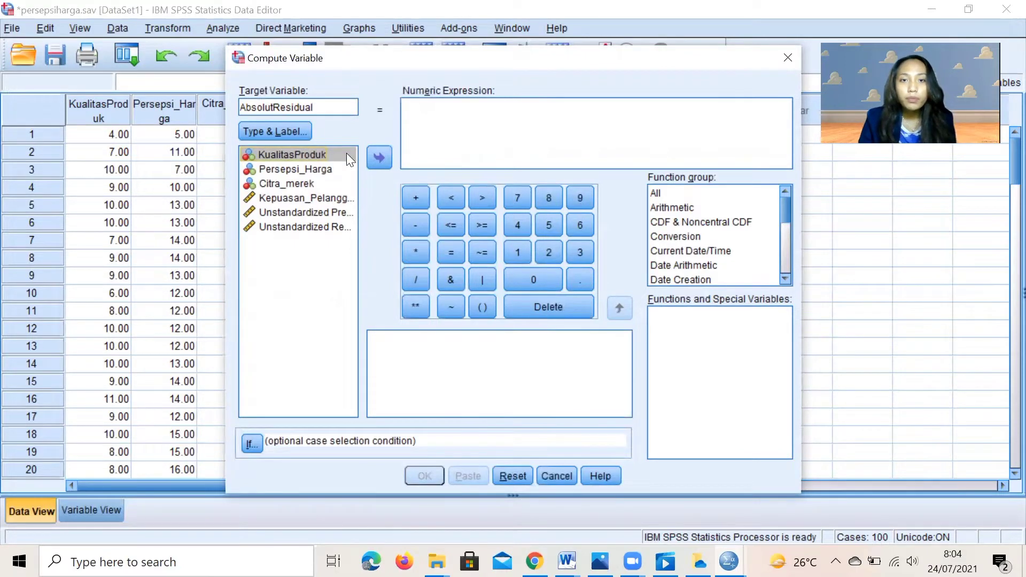
click(449, 111)
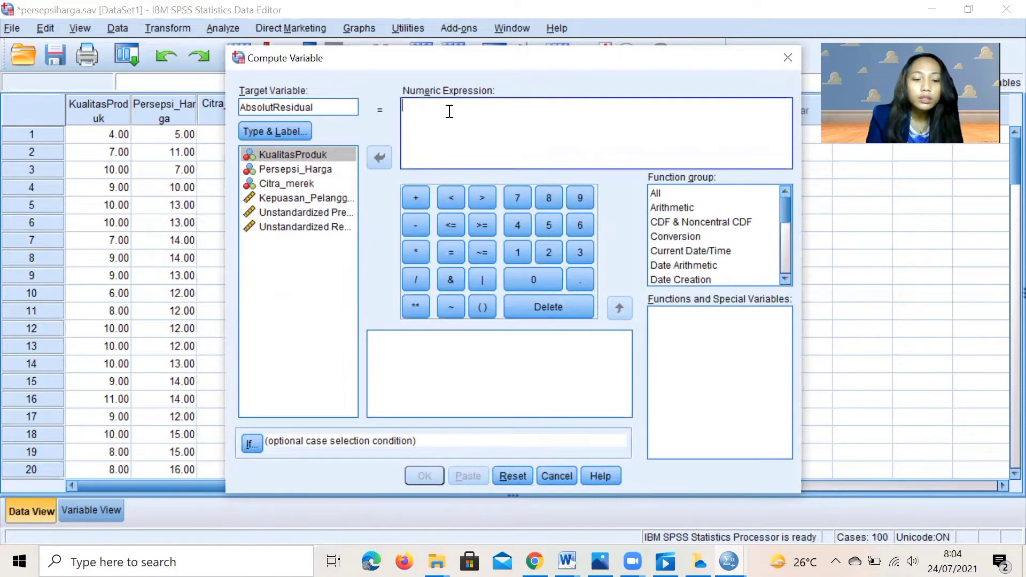
text(ABS)
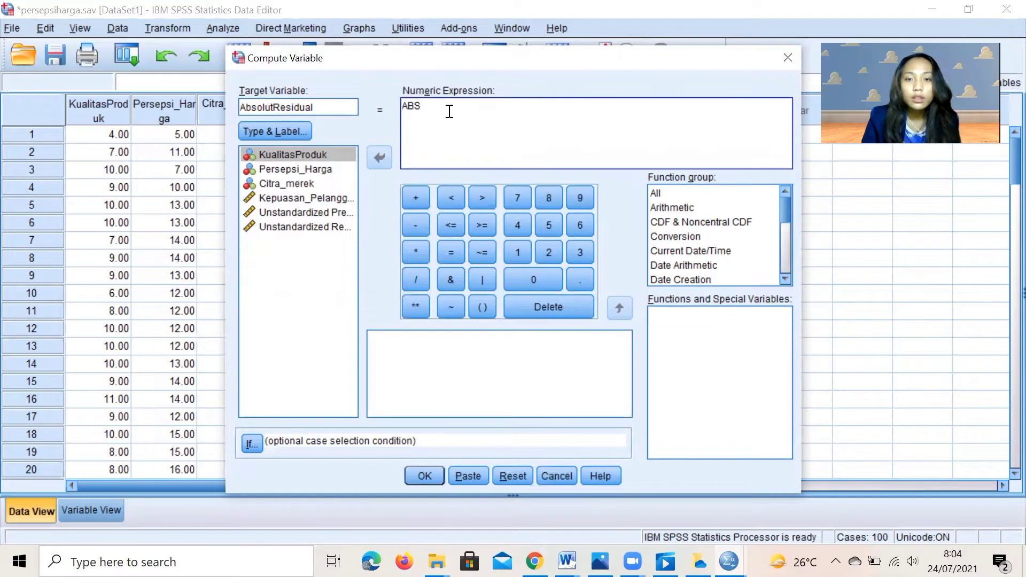
text(()
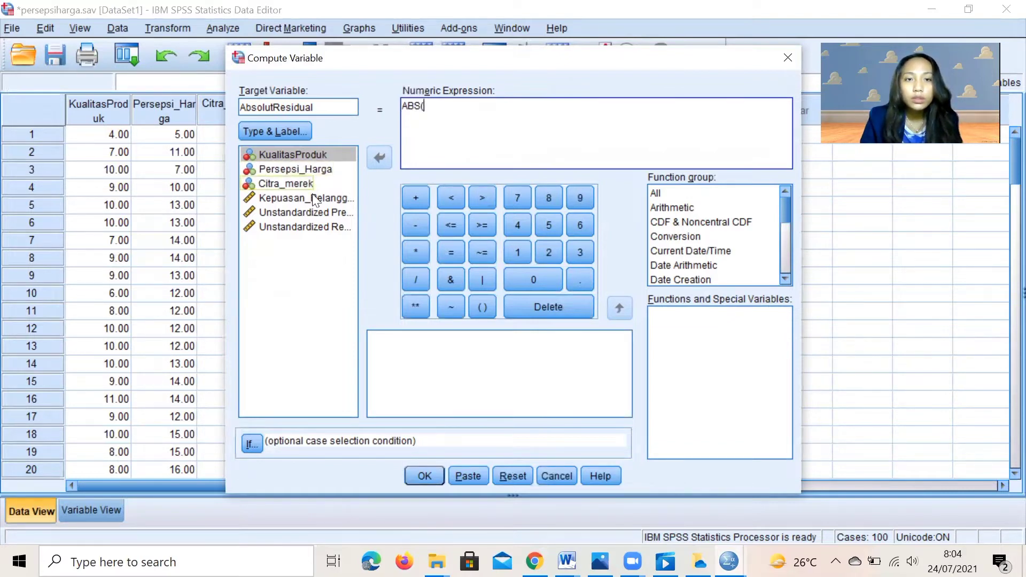
click(336, 232)
click(336, 228)
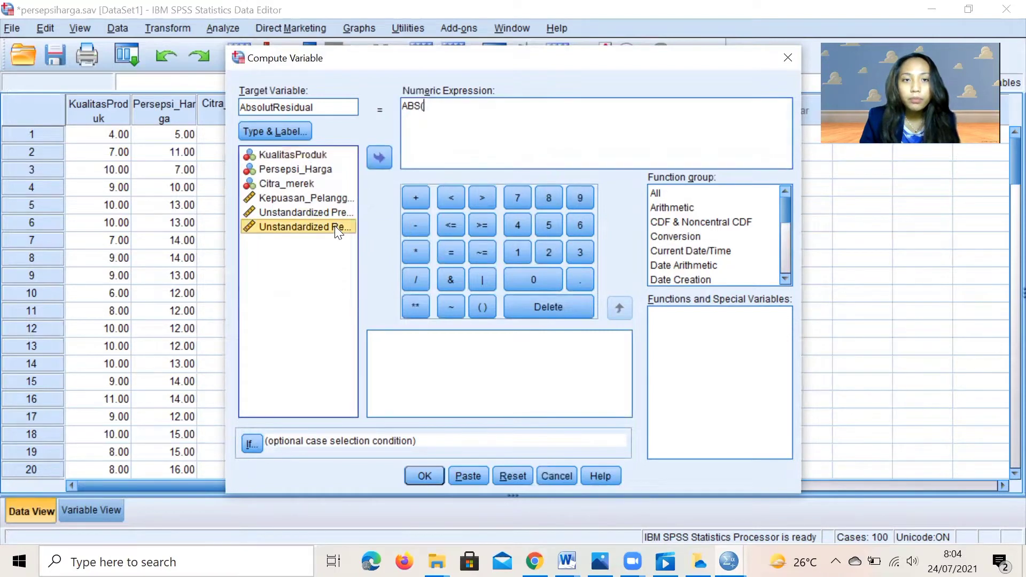
drag(334, 226, 433, 104)
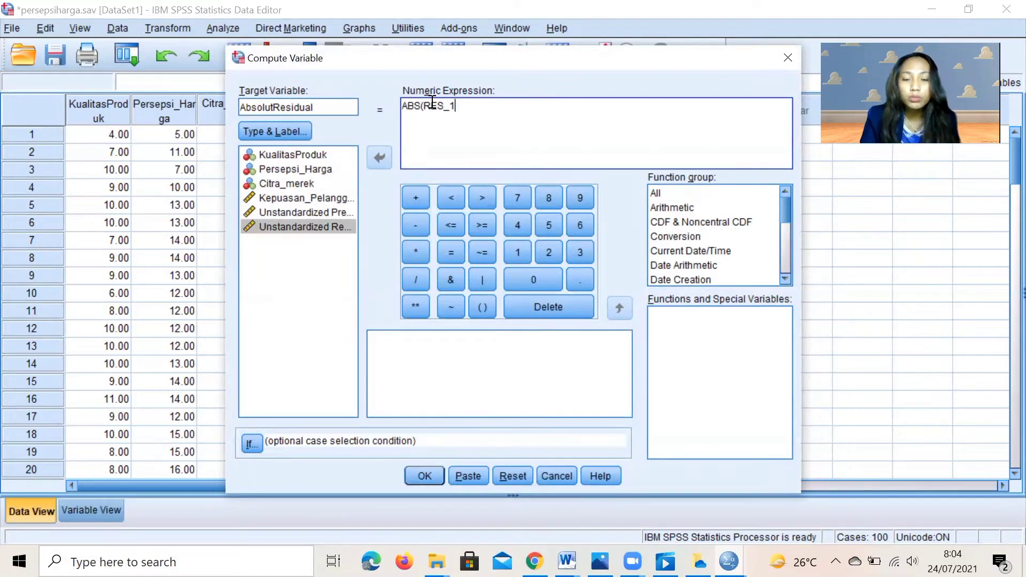
text())
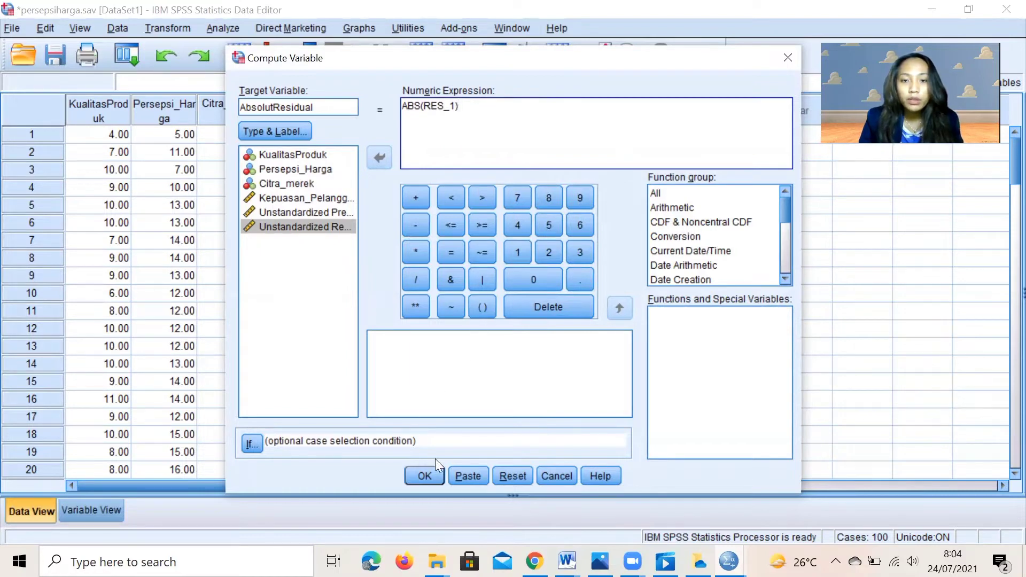
click(424, 475)
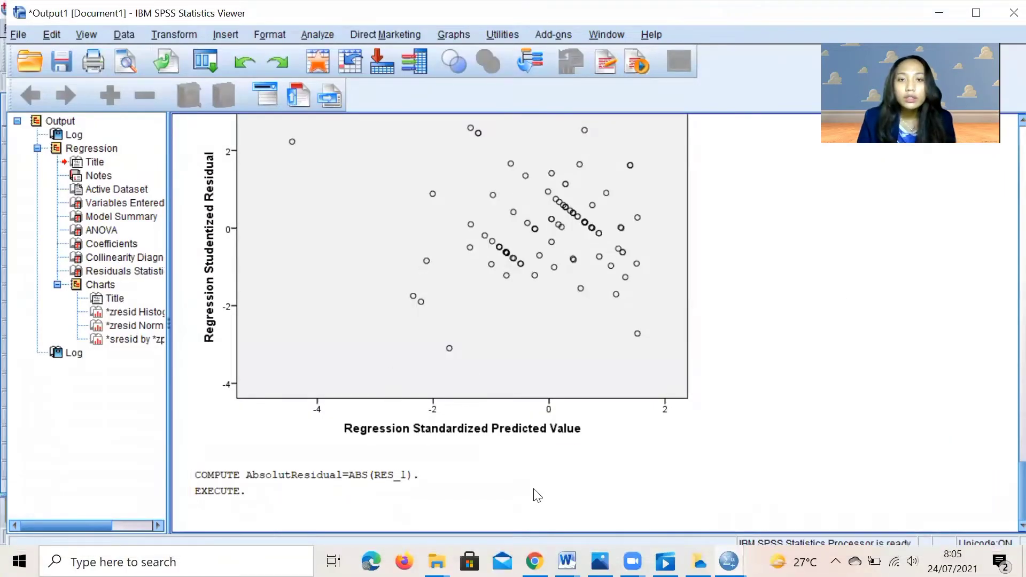
- Return to the persepsiharga.sav data and set the AbsolutResidual variable's decimals to 5, ending on the data values
mouse_move(534, 562)
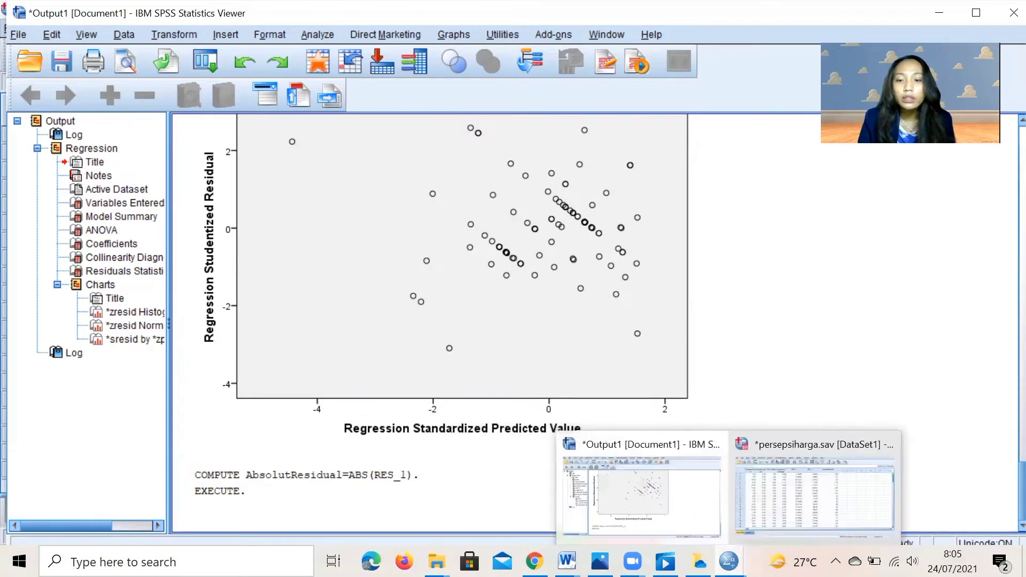
click(813, 465)
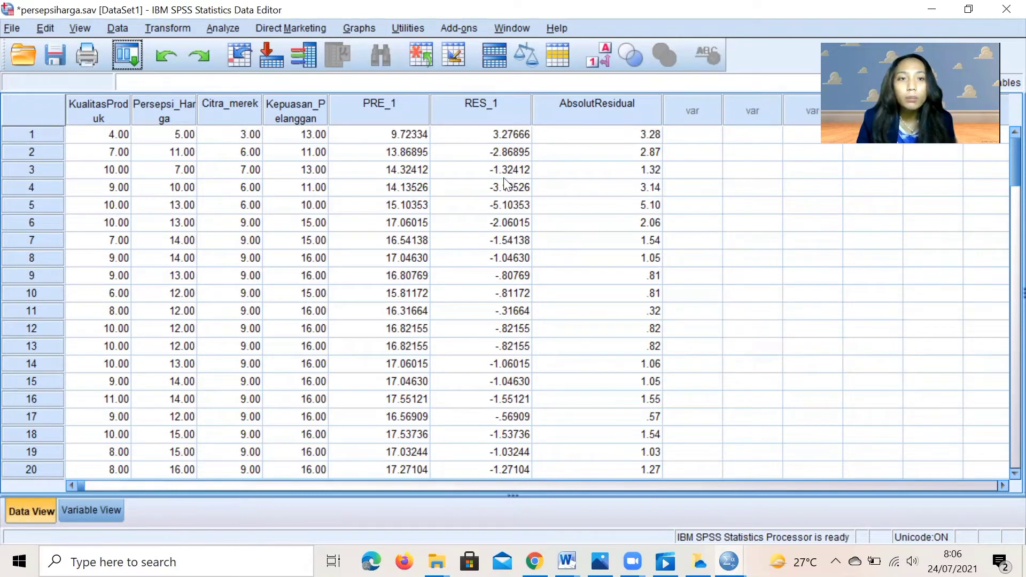
click(105, 515)
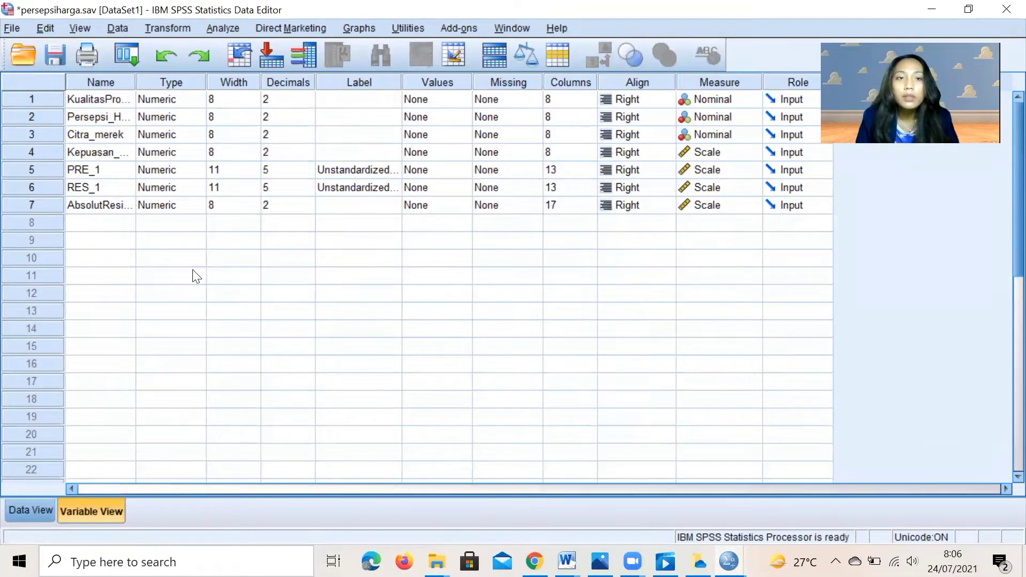
click(271, 203)
key(BackSpace)
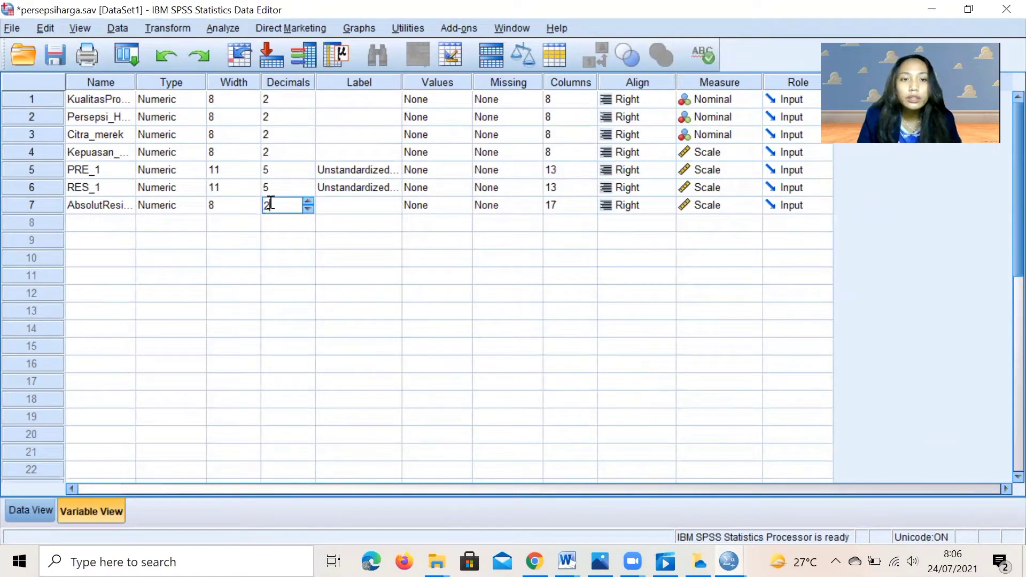
text(5)
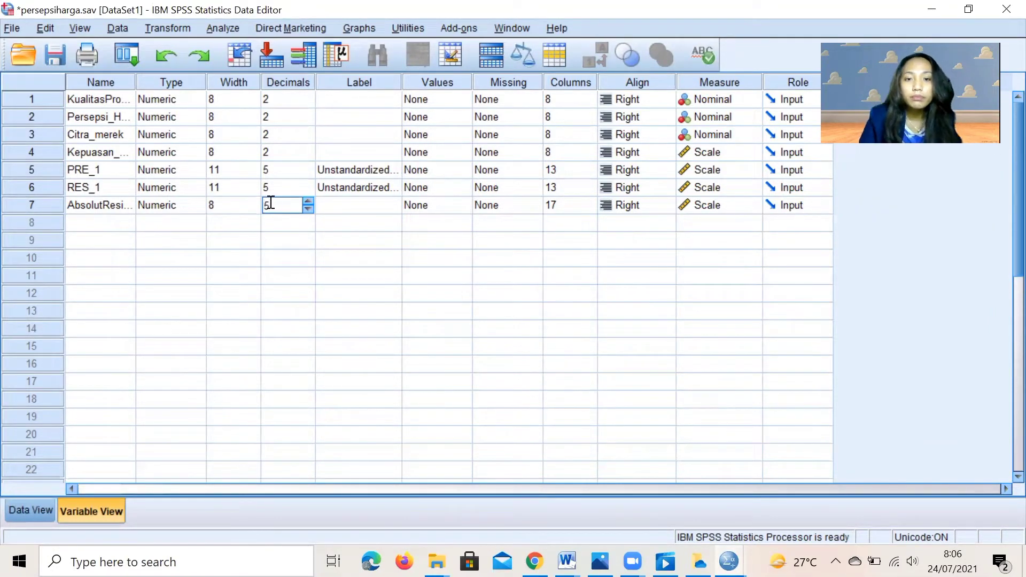
click(17, 506)
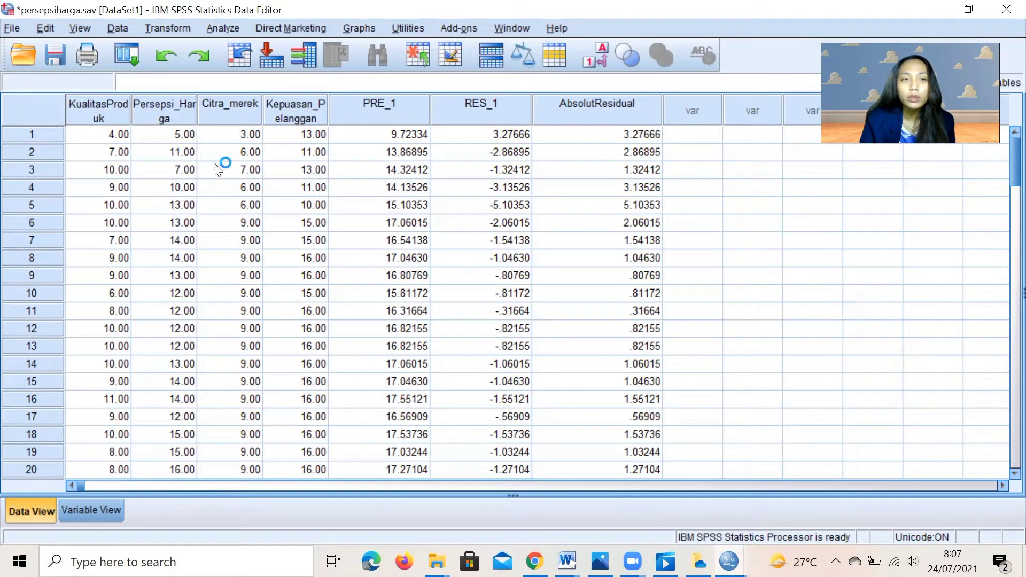
- Run a legacy one-sample Kolmogorov-Smirnov test on the unstandardized residual against the normal distribution, and review its output
click(215, 28)
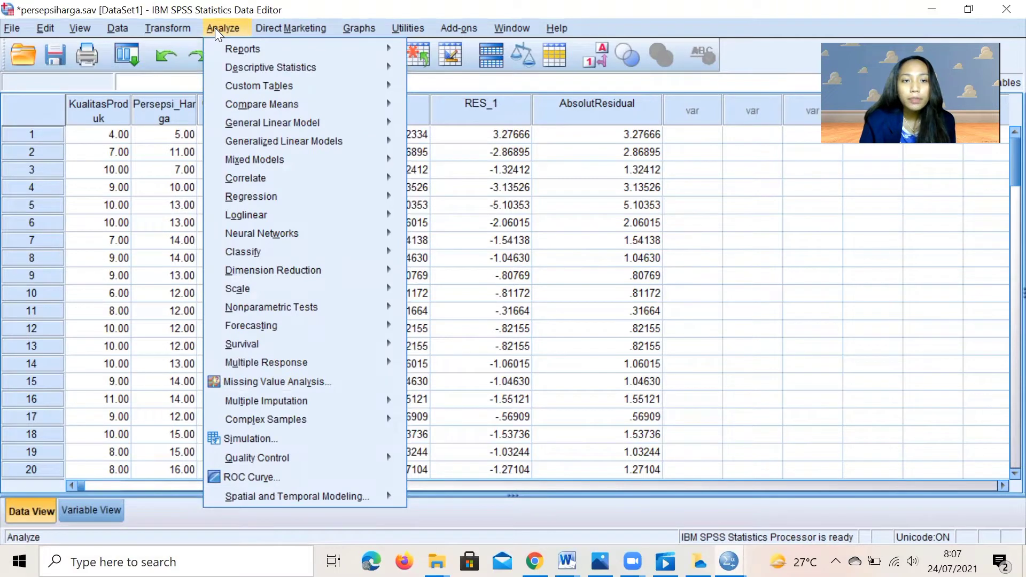
mouse_move(260, 307)
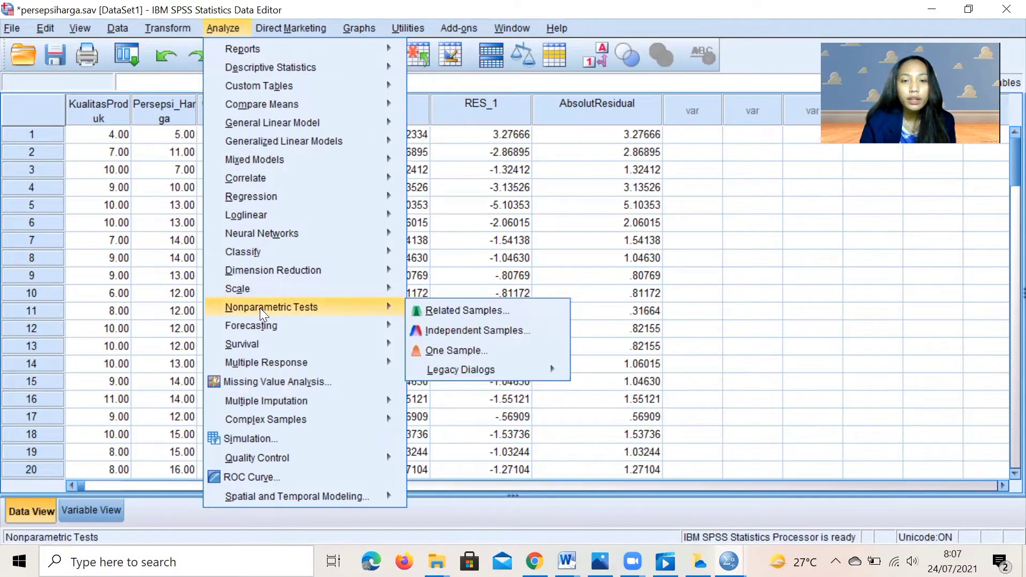
mouse_move(395, 323)
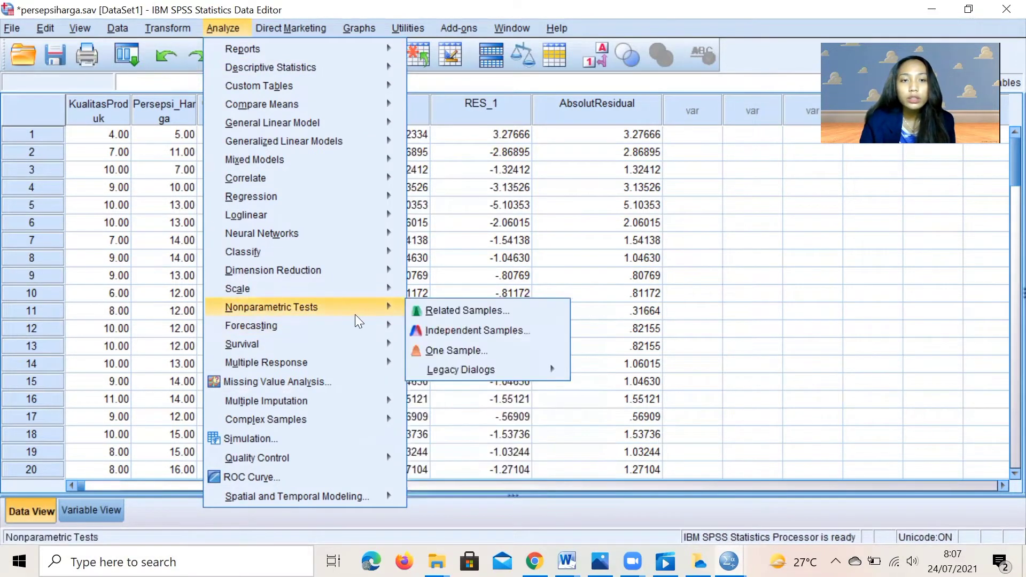
mouse_move(362, 303)
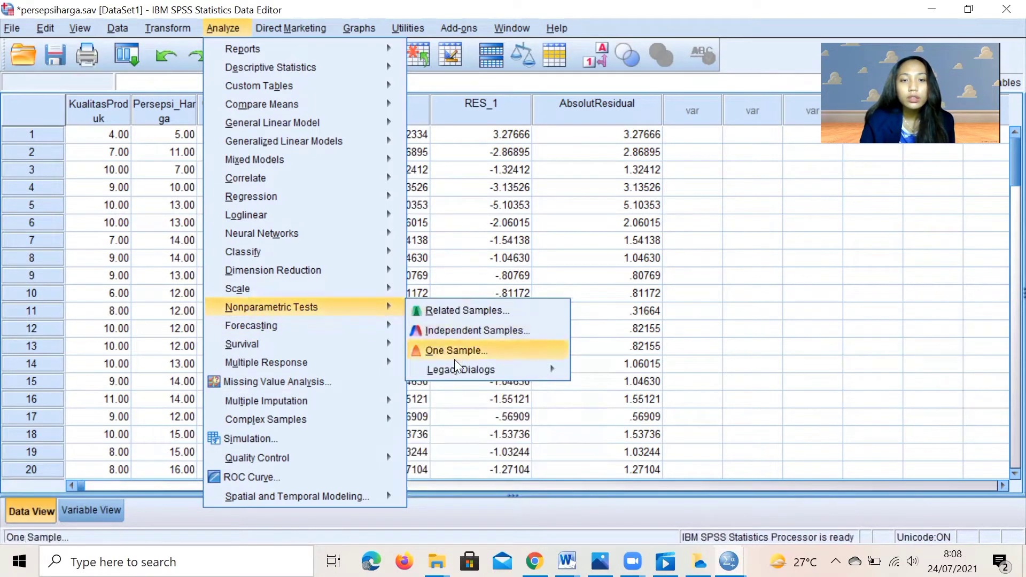
mouse_move(458, 374)
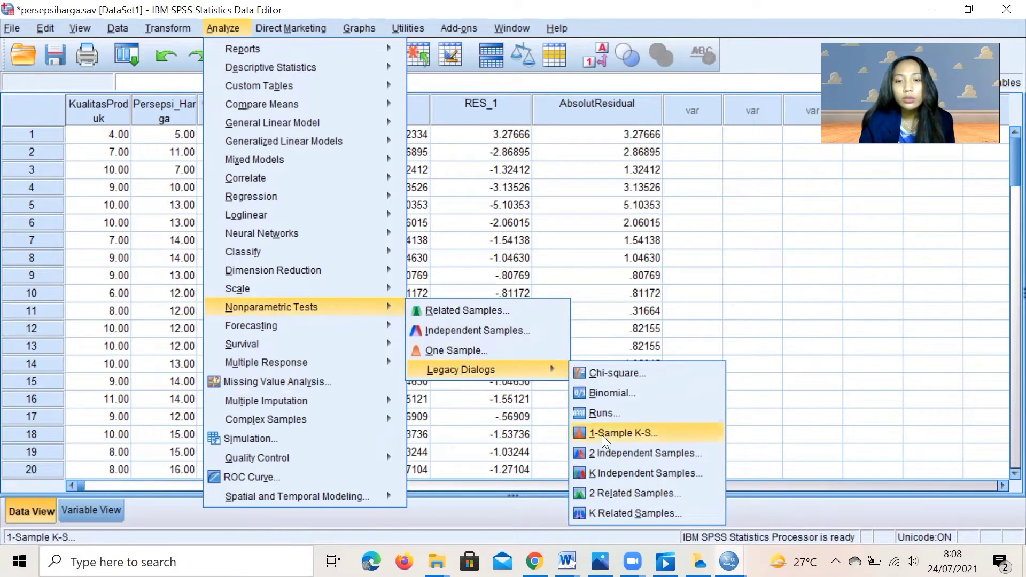
click(633, 438)
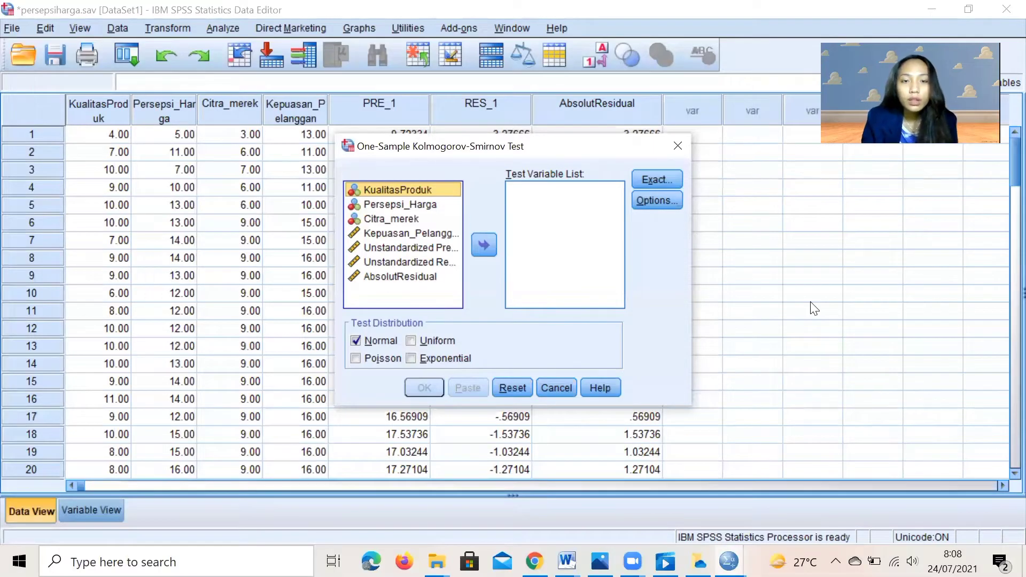
click(440, 264)
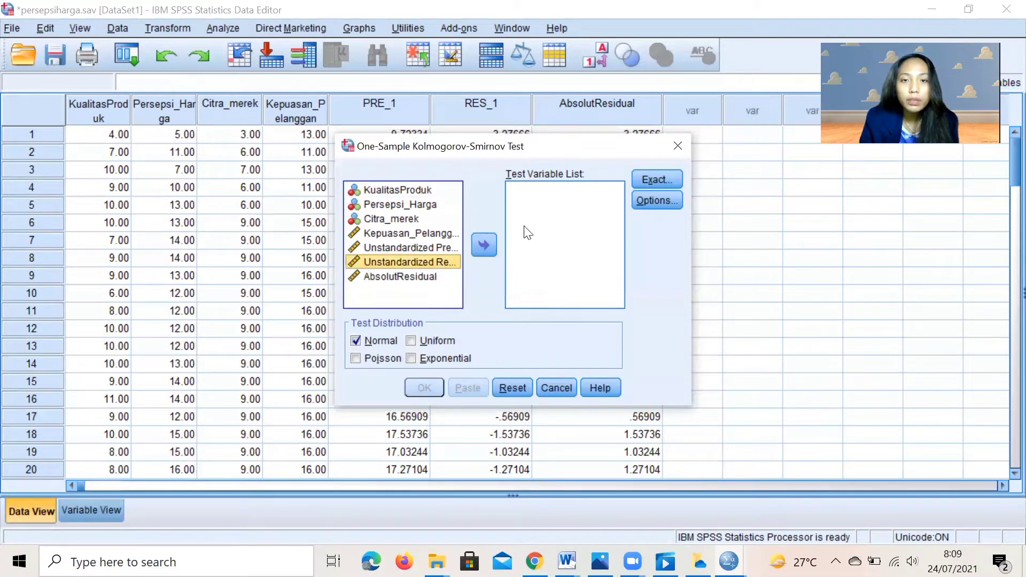
click(481, 253)
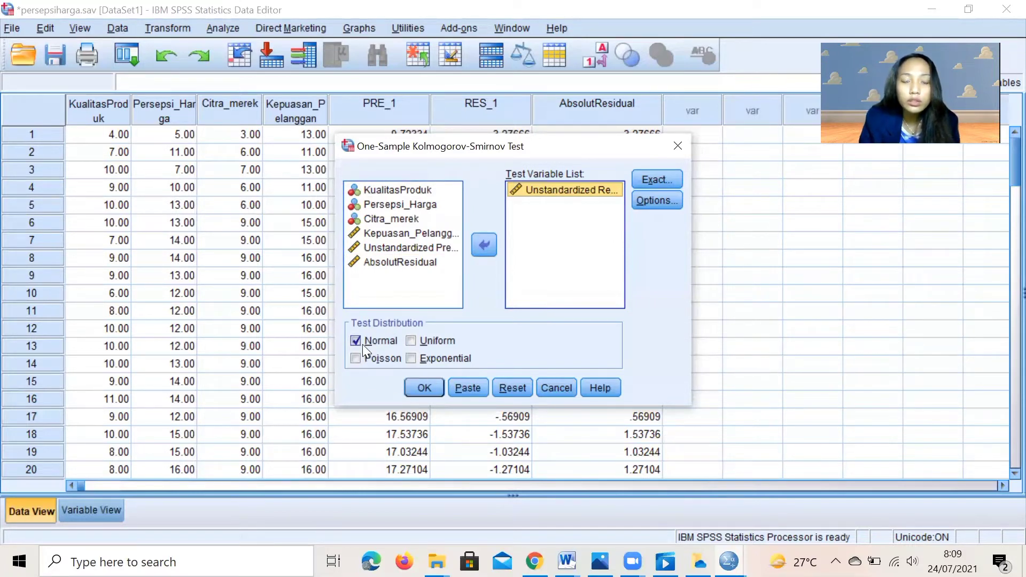
click(424, 389)
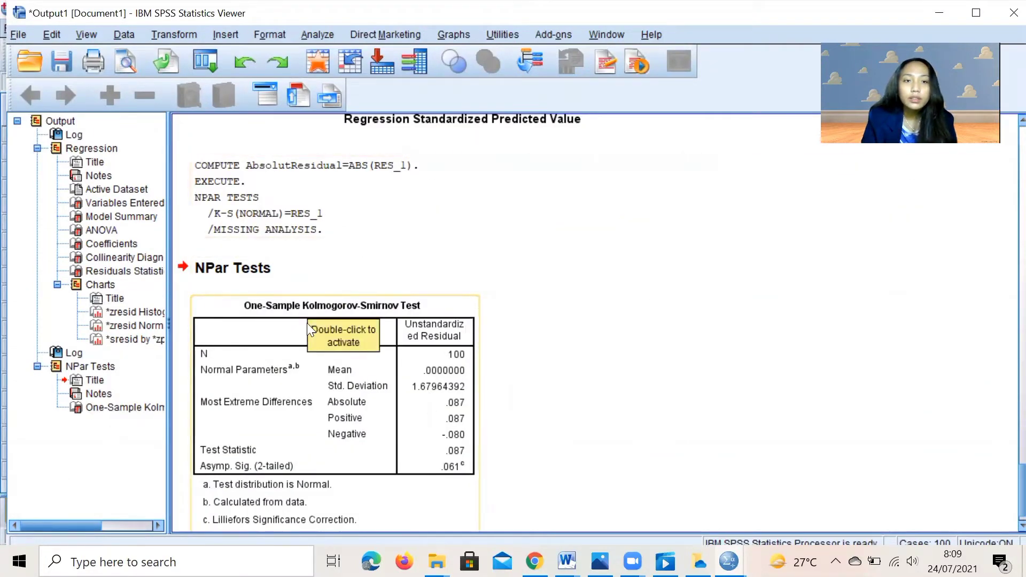
scroll(307, 323, down, 1)
scroll(307, 323, up, 5)
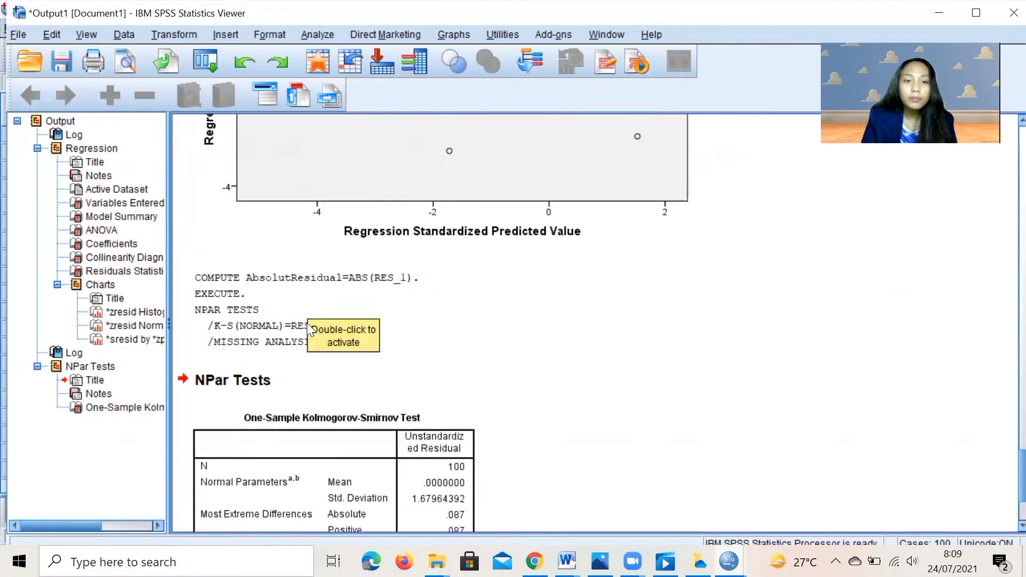
scroll(307, 323, down, 5)
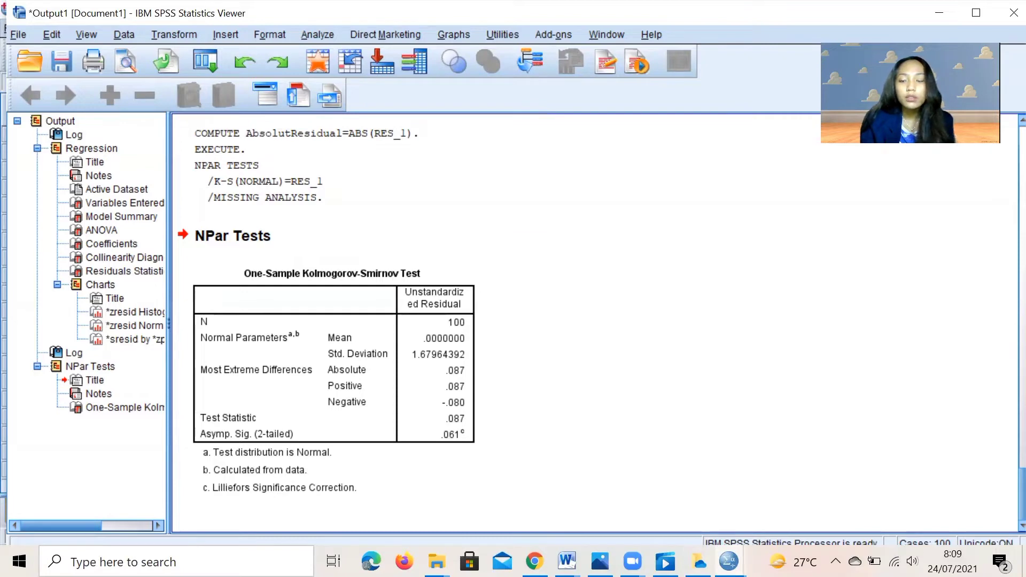
- Return to the persepsiharga.sav data, start a linear regression, and reset all of its previous settings
mouse_move(729, 562)
click(826, 481)
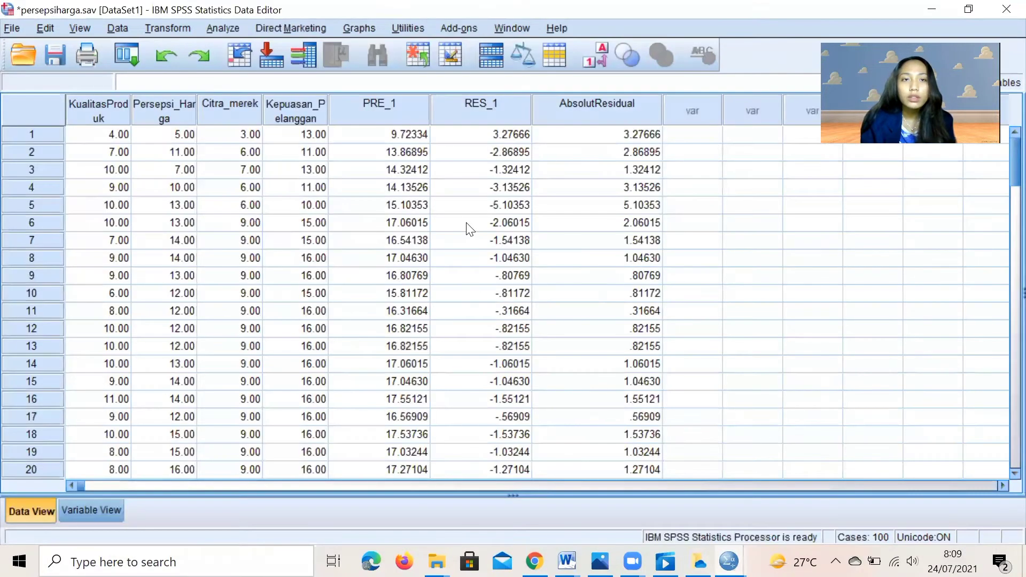
click(223, 28)
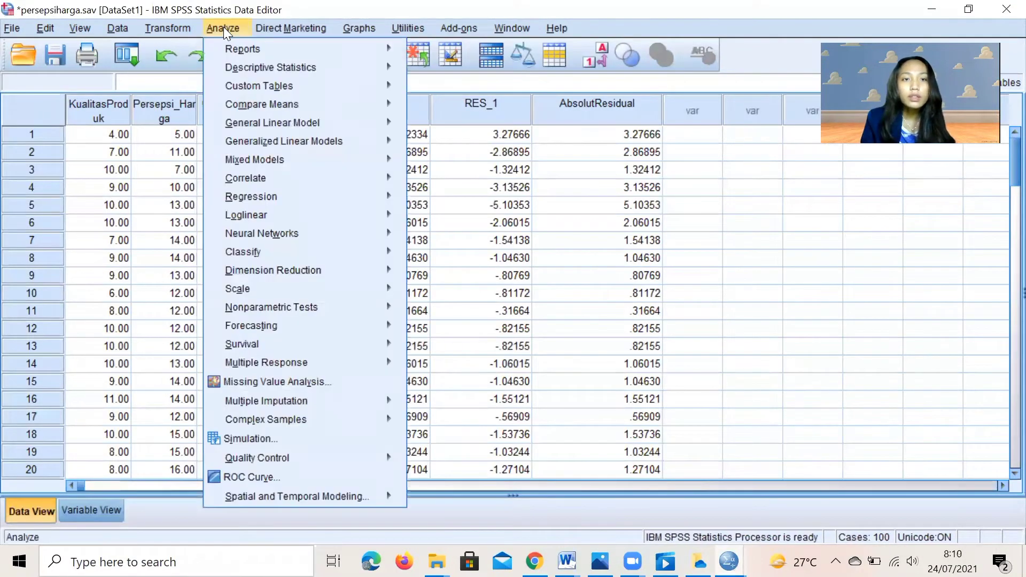
mouse_move(283, 198)
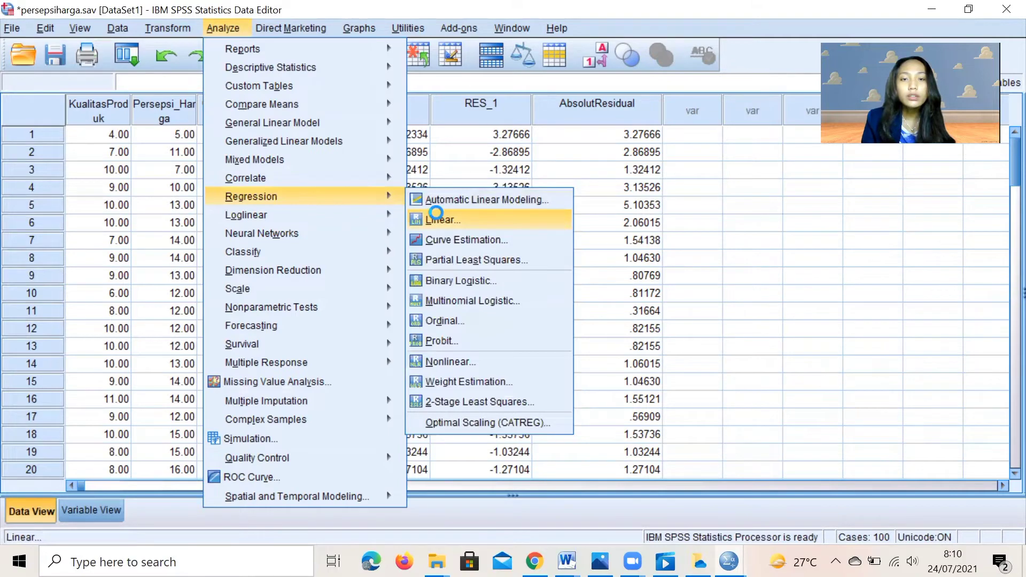
click(437, 219)
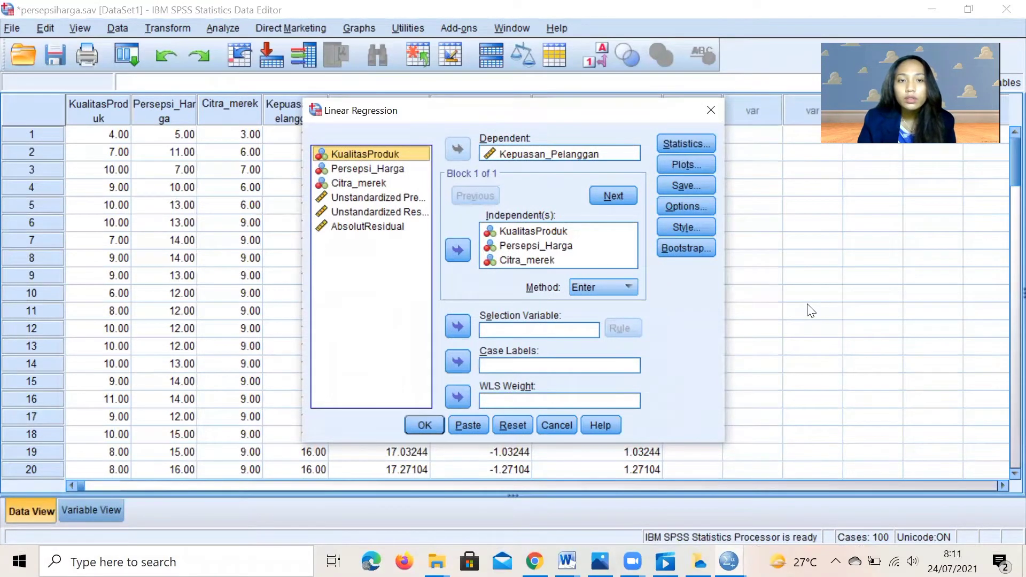
click(511, 425)
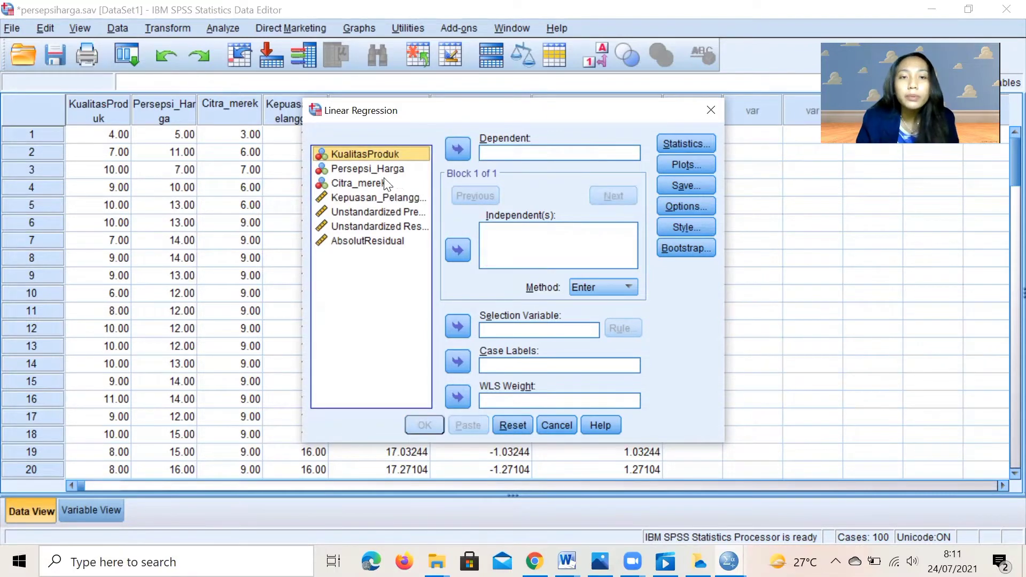
- Set KualitasProduk, Persepsi_Harga and Citra_merek as the independent variables of the linear regression
click(346, 154)
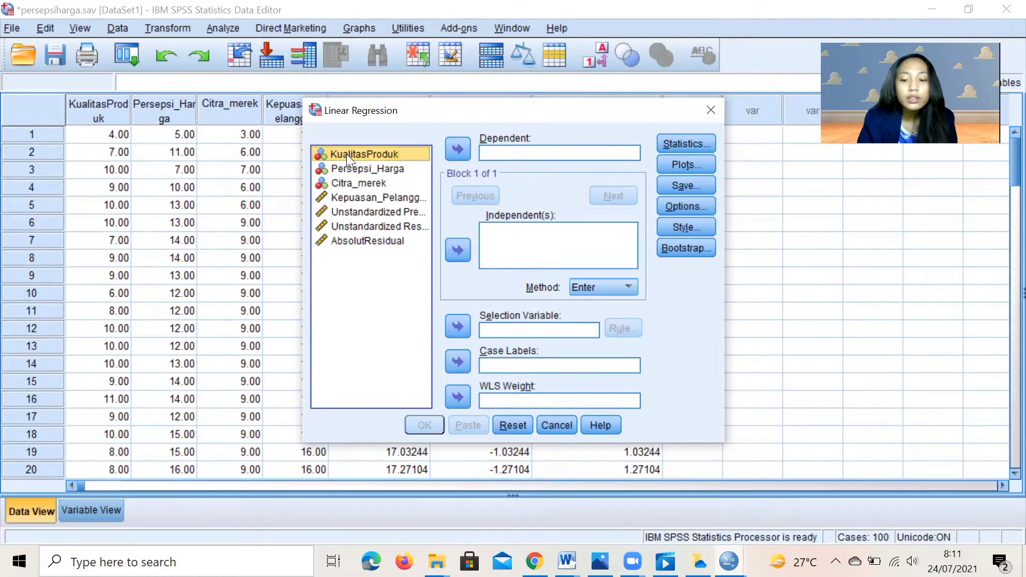
key(shift+Down)
key(shift+Down)
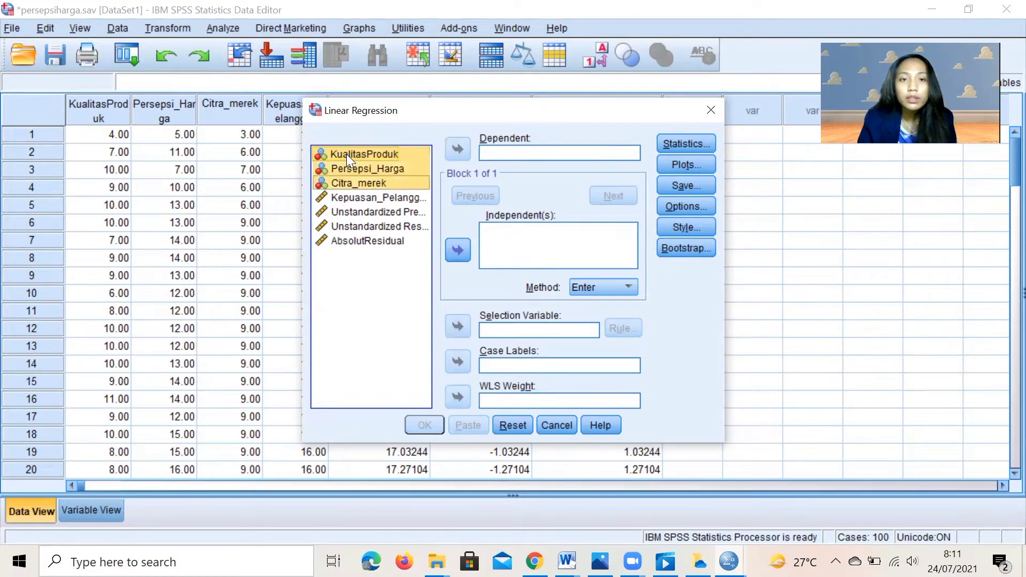
click(458, 250)
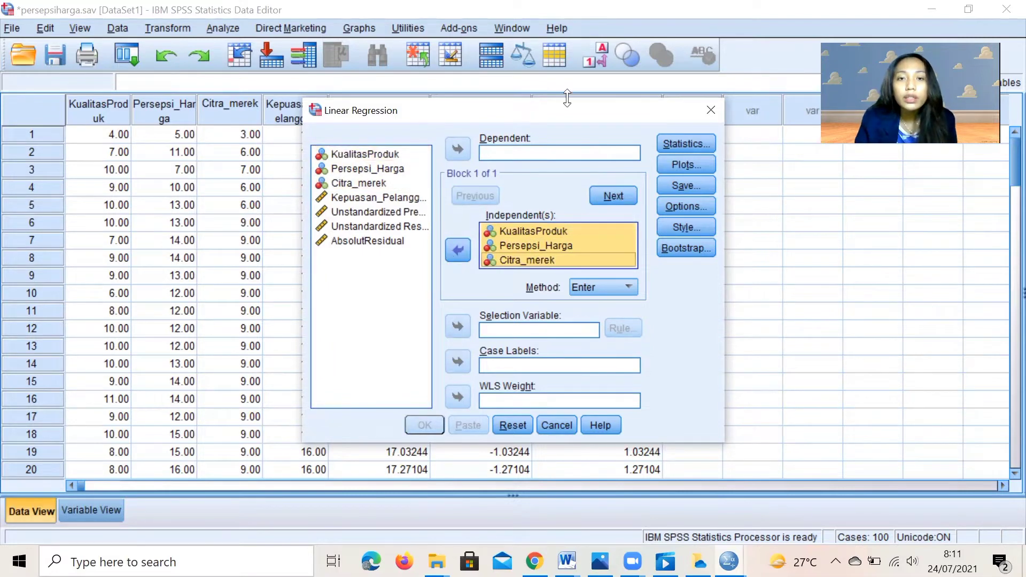
- Set AbsolutResidual as the dependent variable, run the regression, and review its ANOVA and Coefficients tables
click(392, 242)
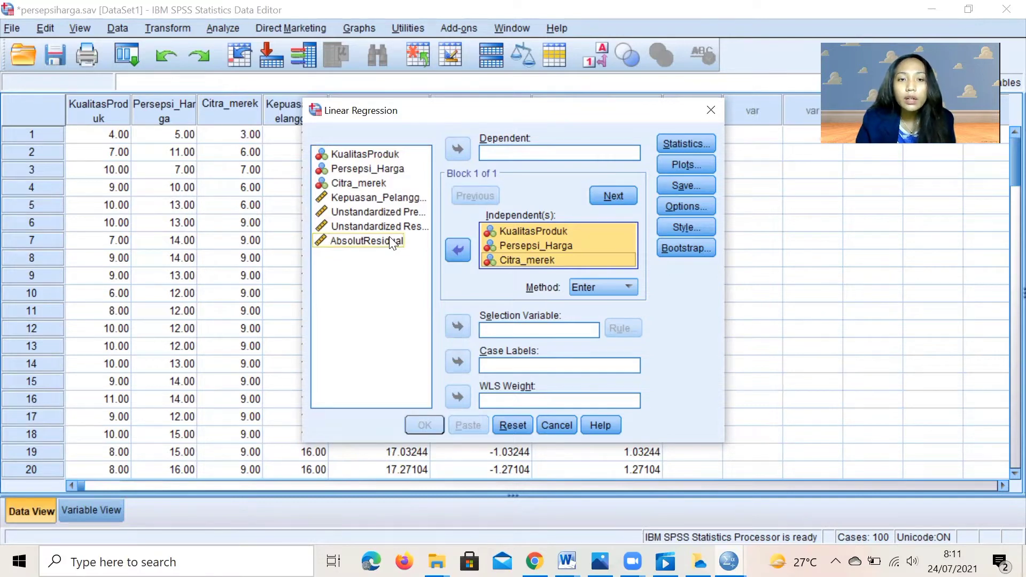
drag(393, 242, 500, 149)
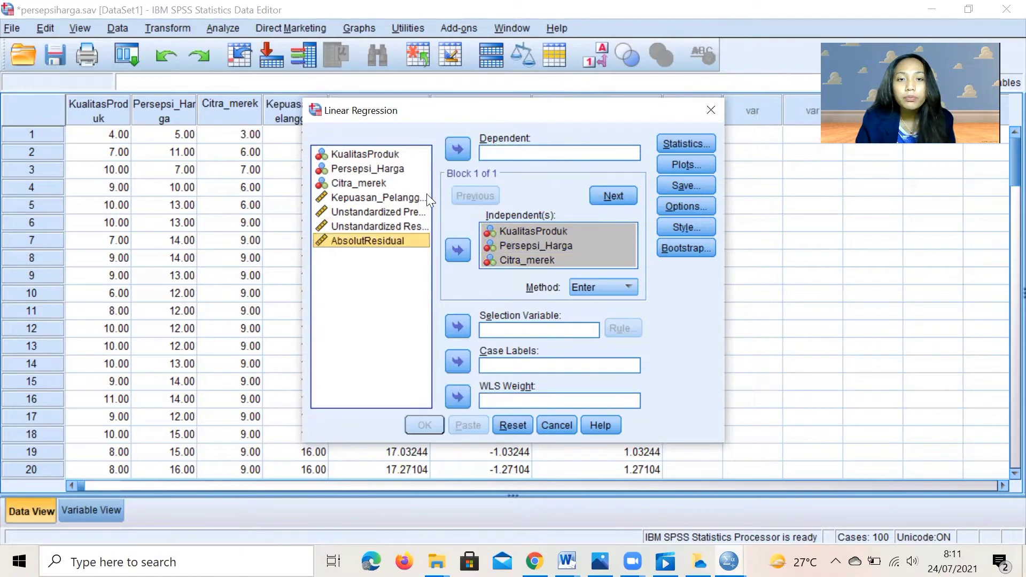
click(458, 151)
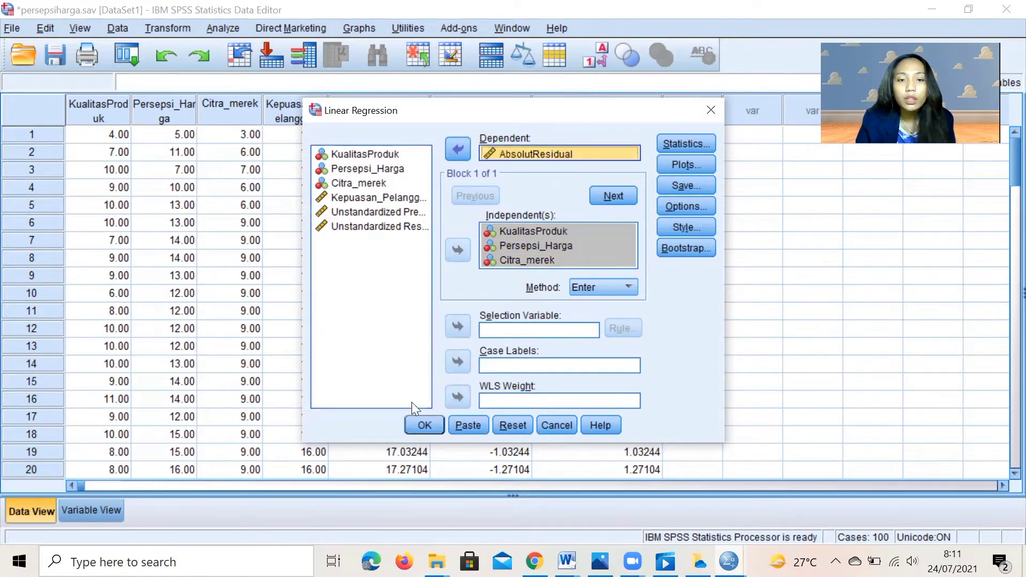
click(423, 422)
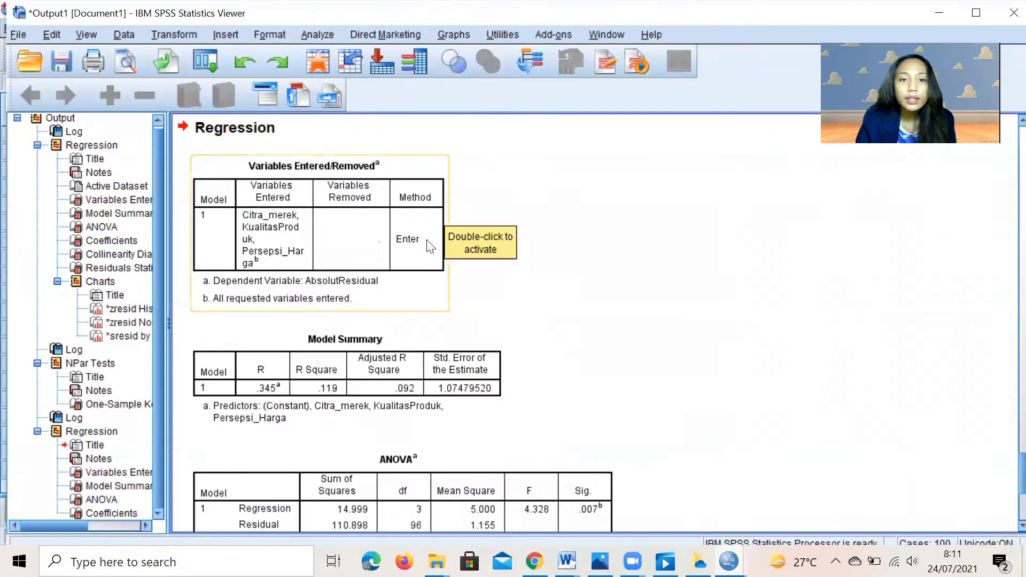
scroll(362, 266, down, 5)
scroll(430, 247, up, 10)
scroll(430, 247, down, 8)
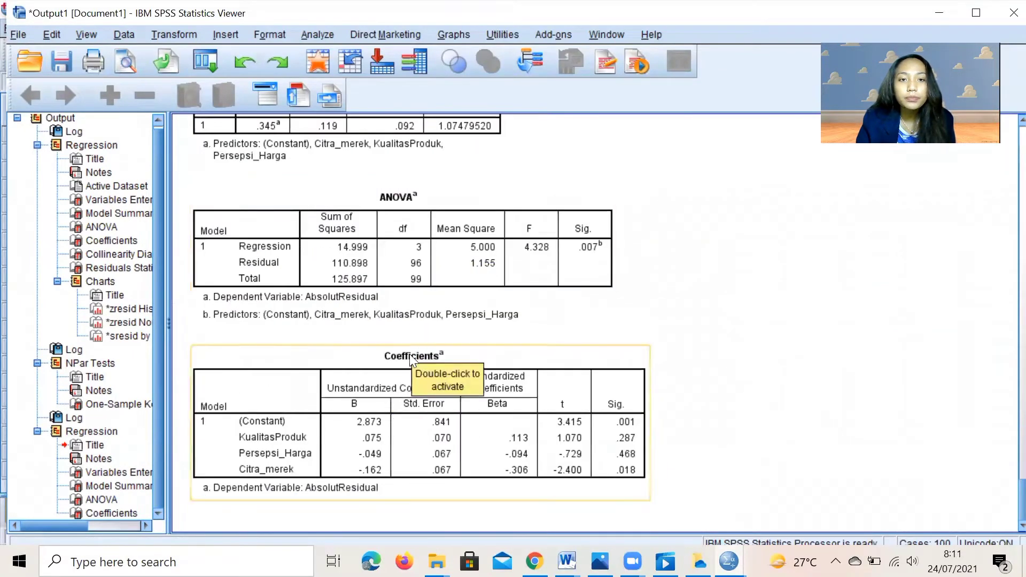
scroll(411, 359, up, 10)
scroll(412, 359, down, 10)
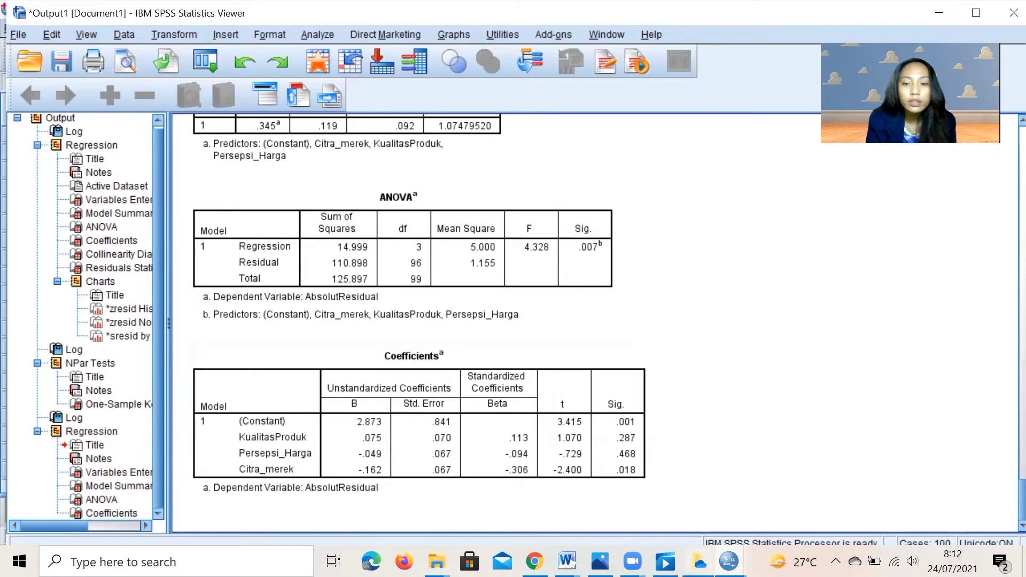
- Return to the persepsiharga.sav data and run a legacy nonparametric Runs test on the unstandardized residual with the median cut point
mouse_move(730, 561)
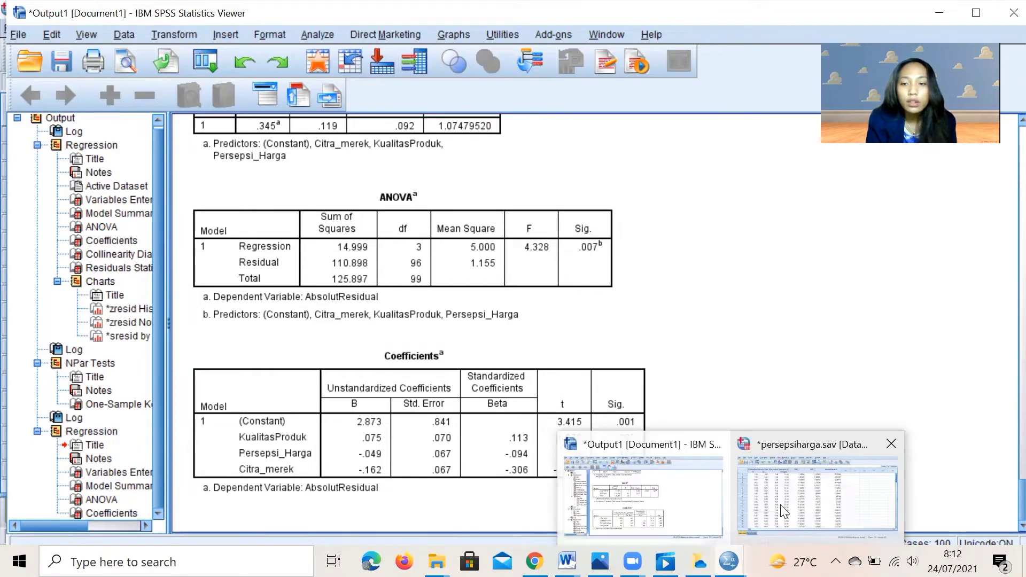
click(781, 505)
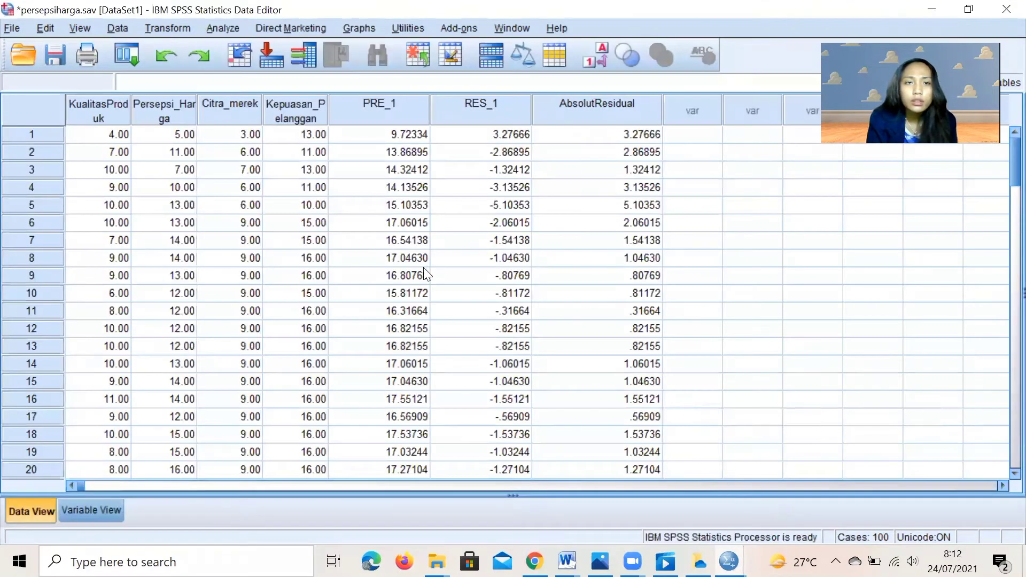
click(224, 28)
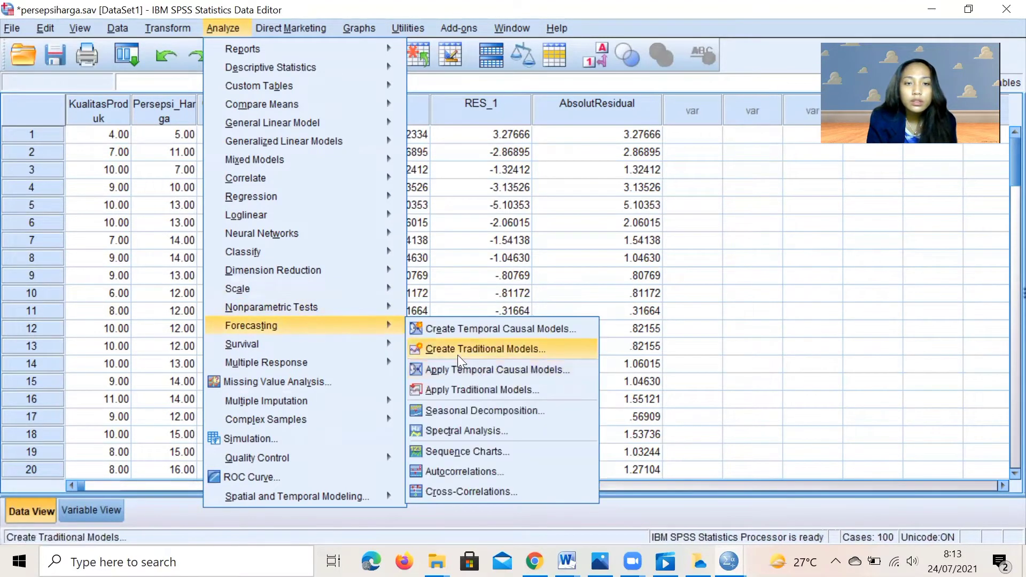
mouse_move(380, 310)
mouse_move(474, 374)
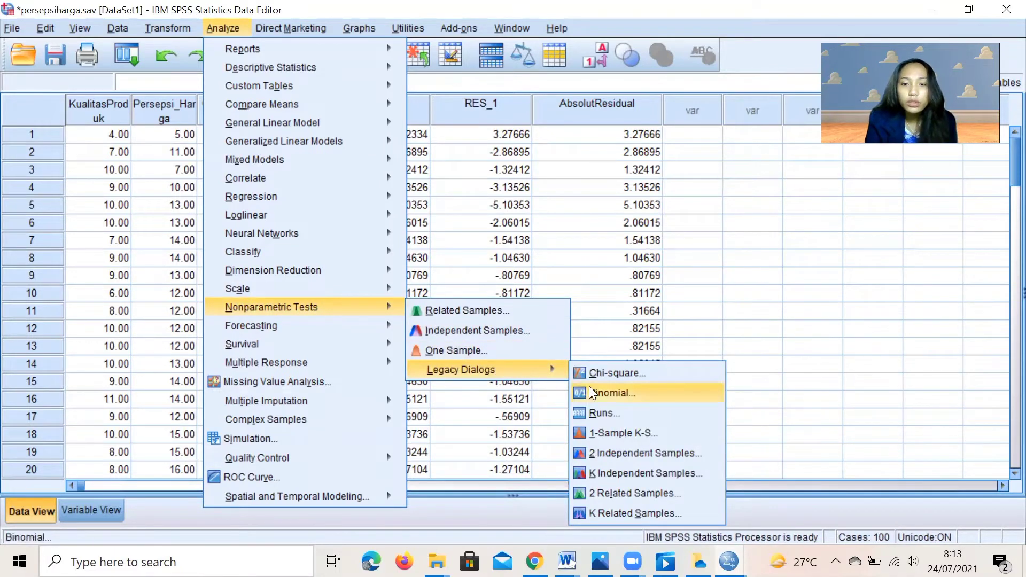
click(613, 412)
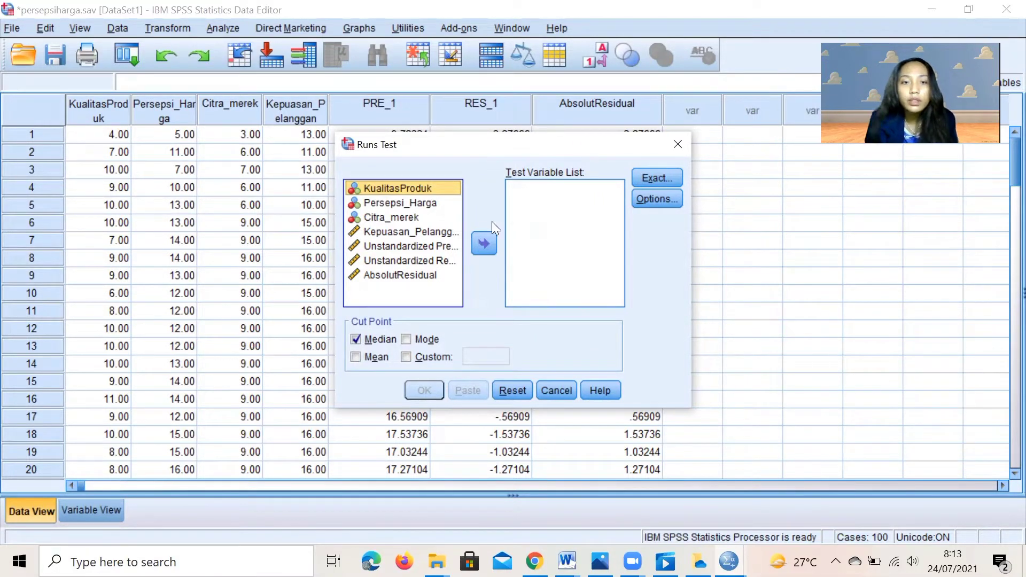
click(431, 265)
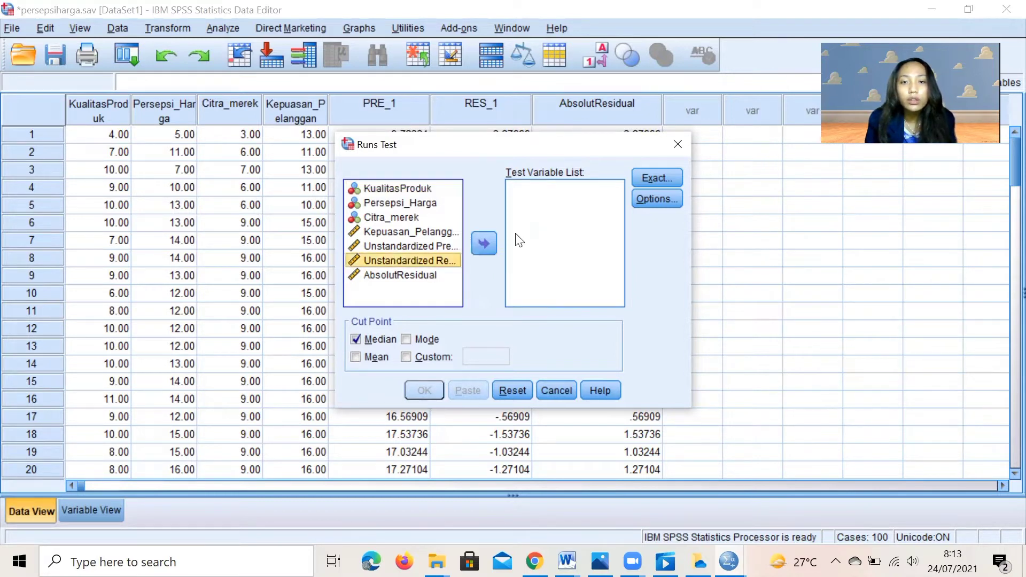
click(486, 246)
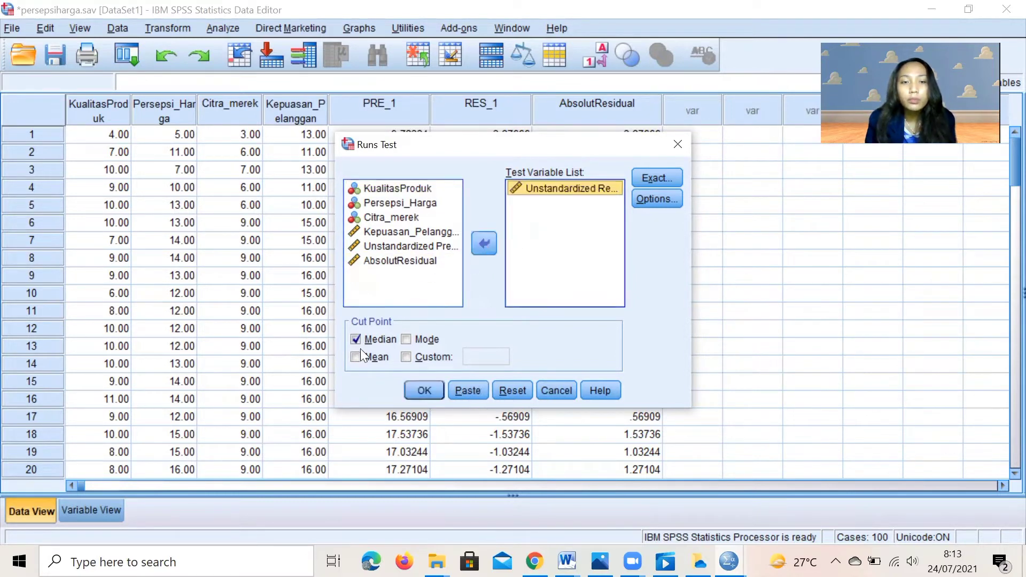
click(424, 390)
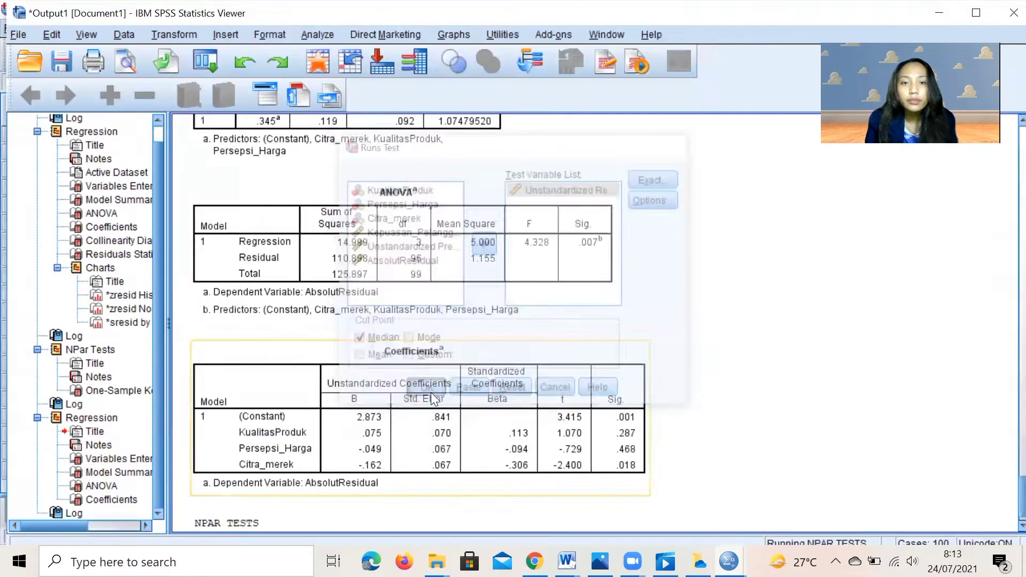
scroll(398, 381, down, 1)
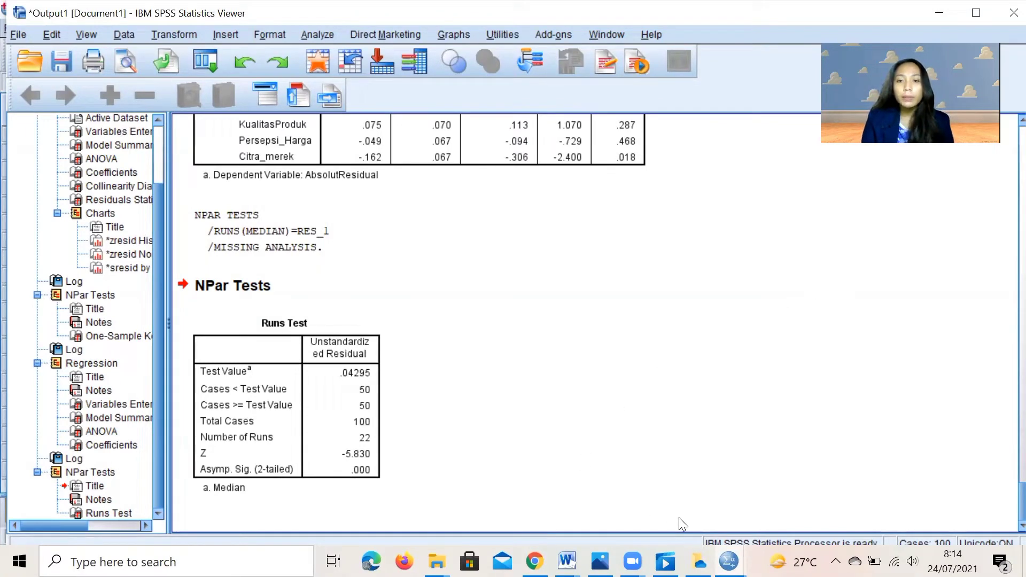
- In the persepsiharga.sav data, set up a Means comparison with Kepuasan_Pelanggan as dependent and KualitasProduk, Persepsi_Harga and Citra_merek as independents
mouse_move(730, 562)
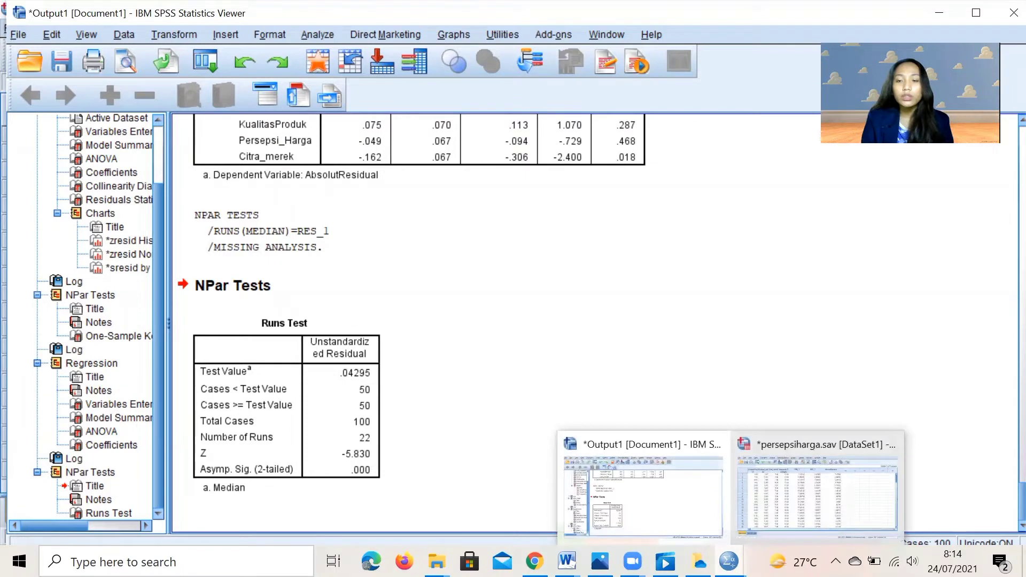
click(795, 506)
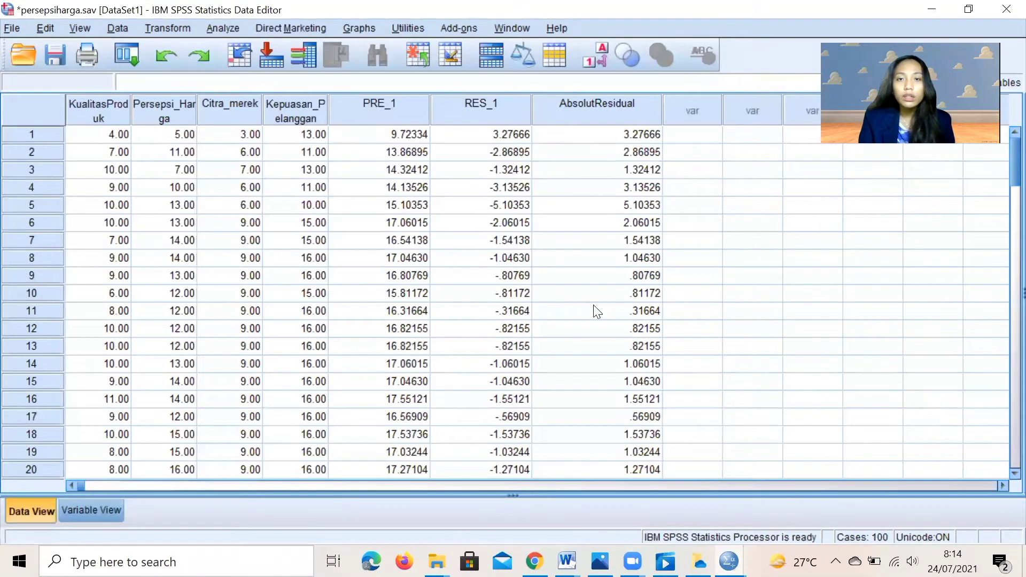
click(224, 27)
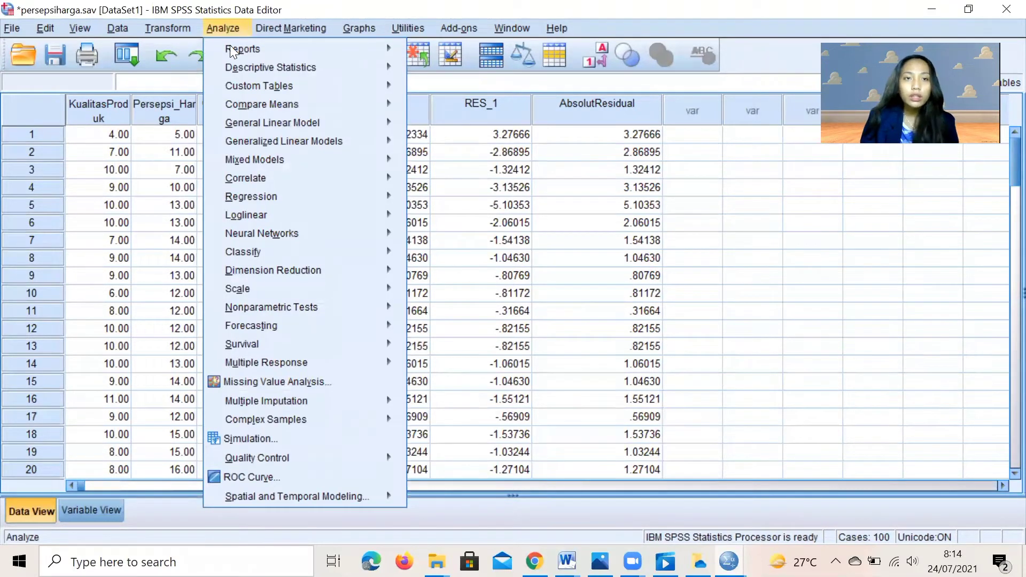
mouse_move(250, 102)
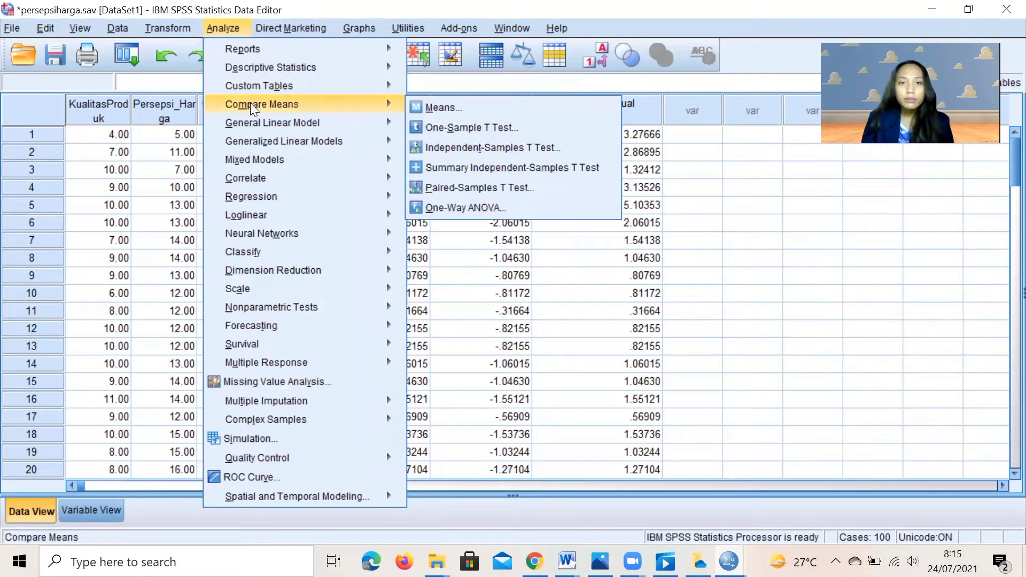
click(422, 109)
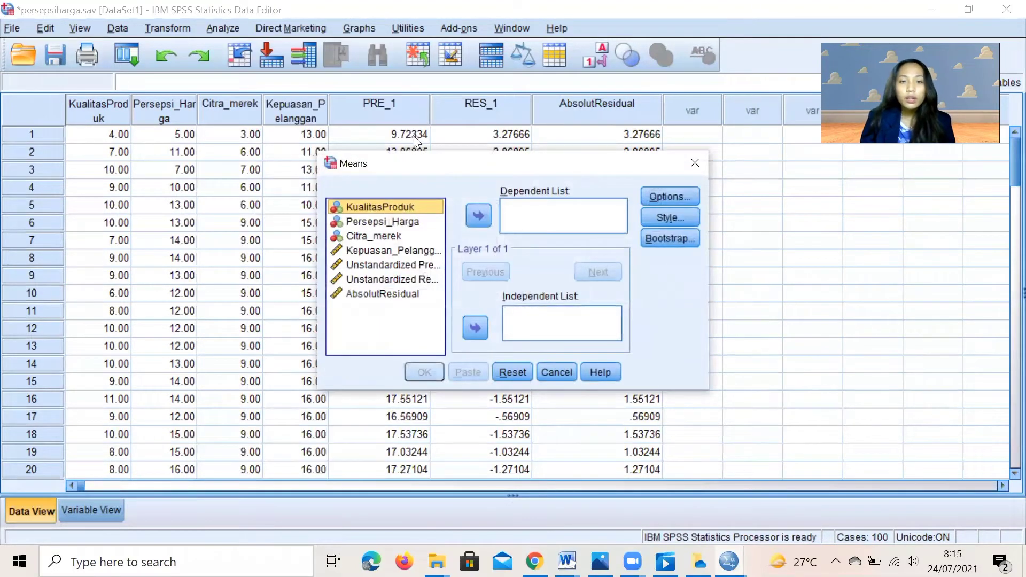
click(376, 202)
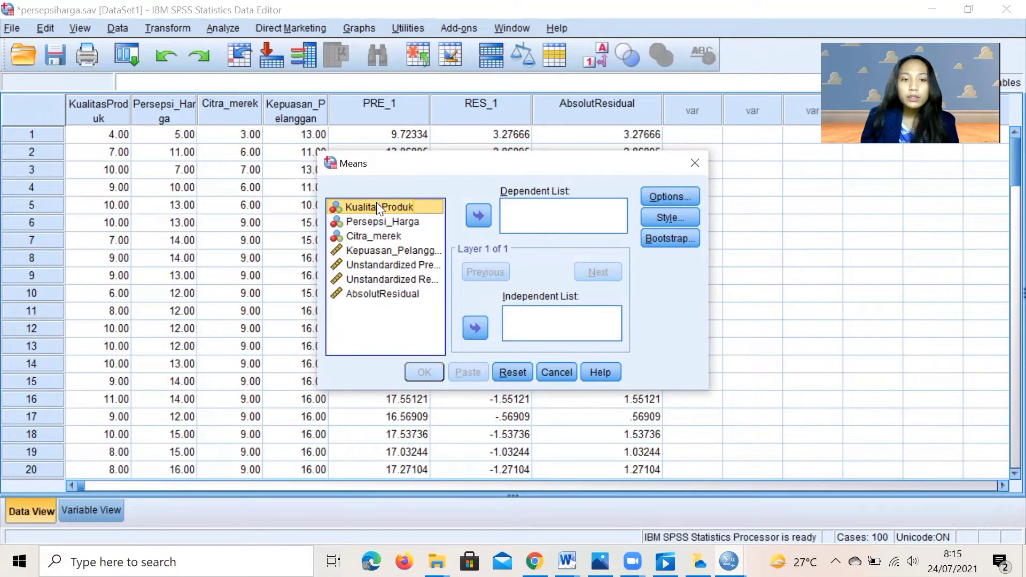
key(shift+Down)
key(shift+Down)
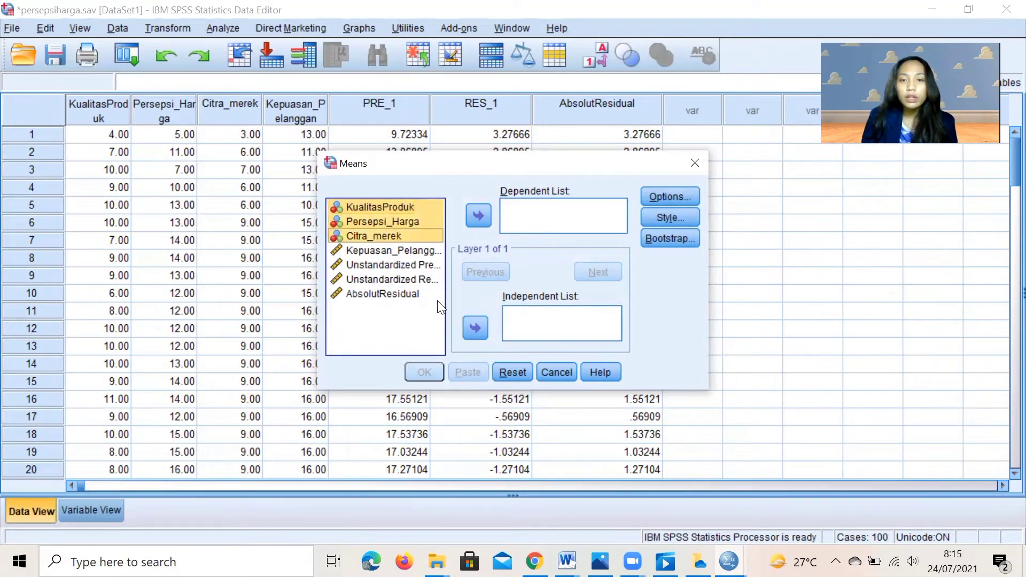
click(475, 327)
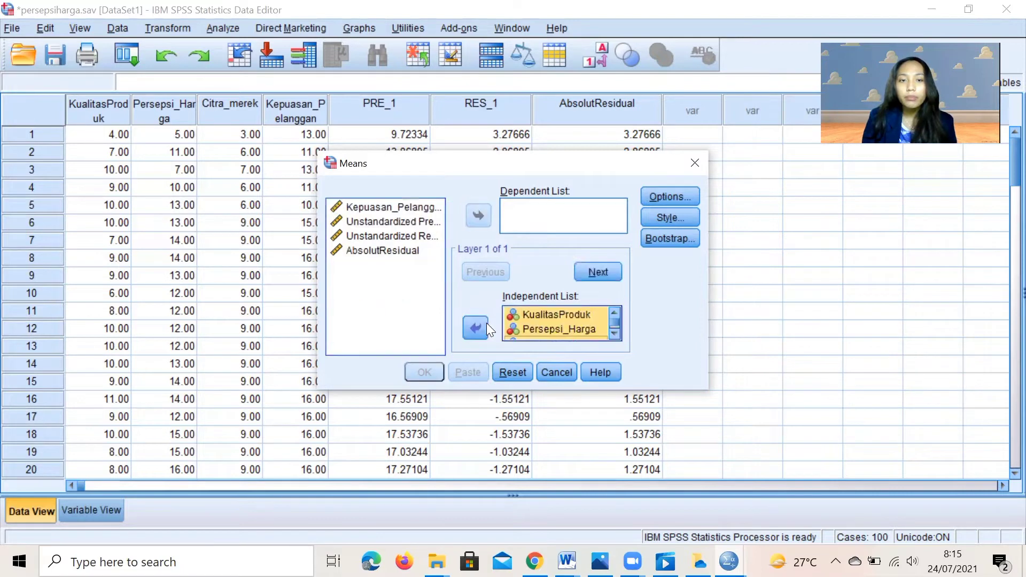
click(383, 203)
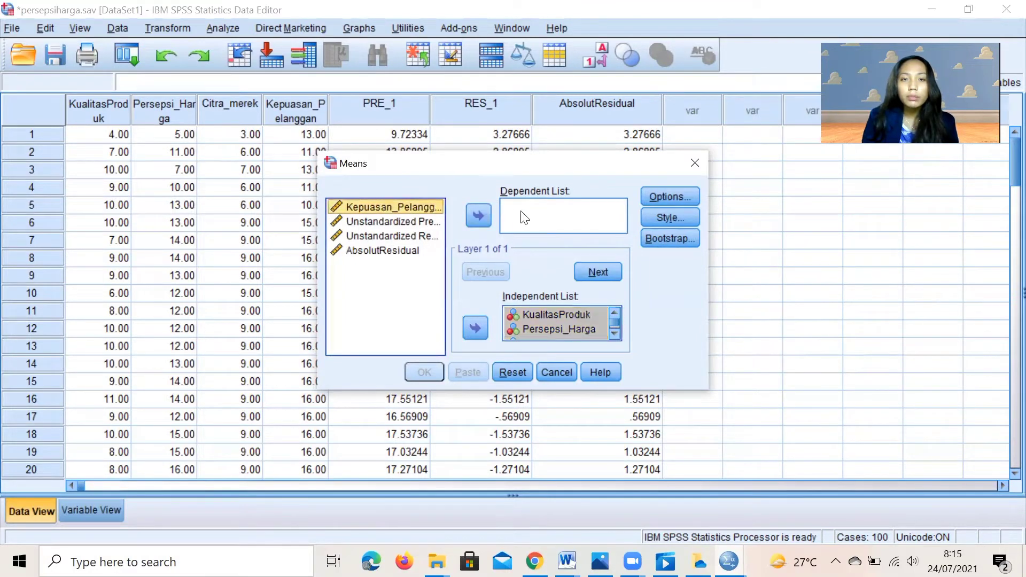
click(478, 219)
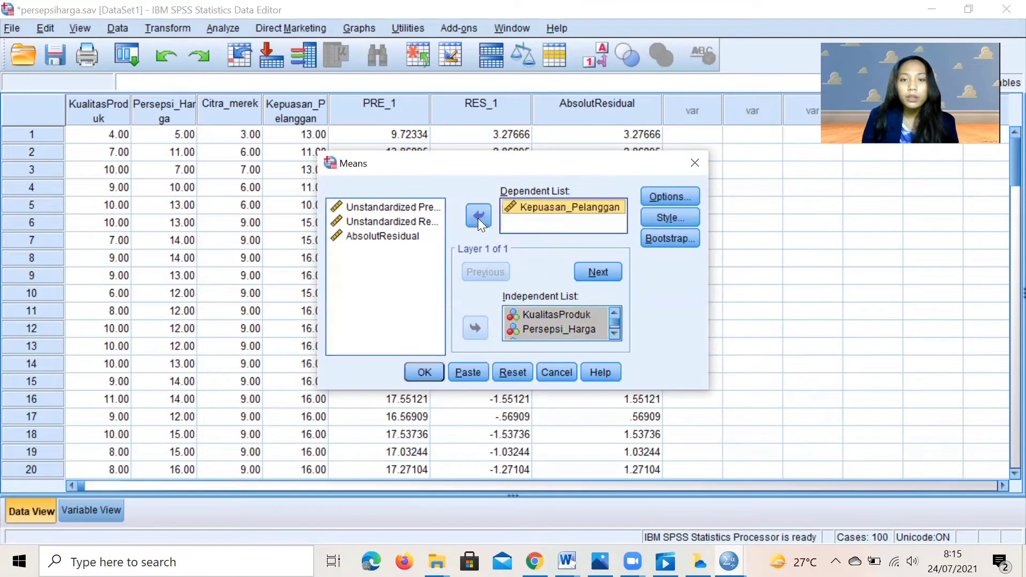
- Enable the test for linearity in the Means options, run the analysis, and review the ANOVA tables in the output
click(675, 197)
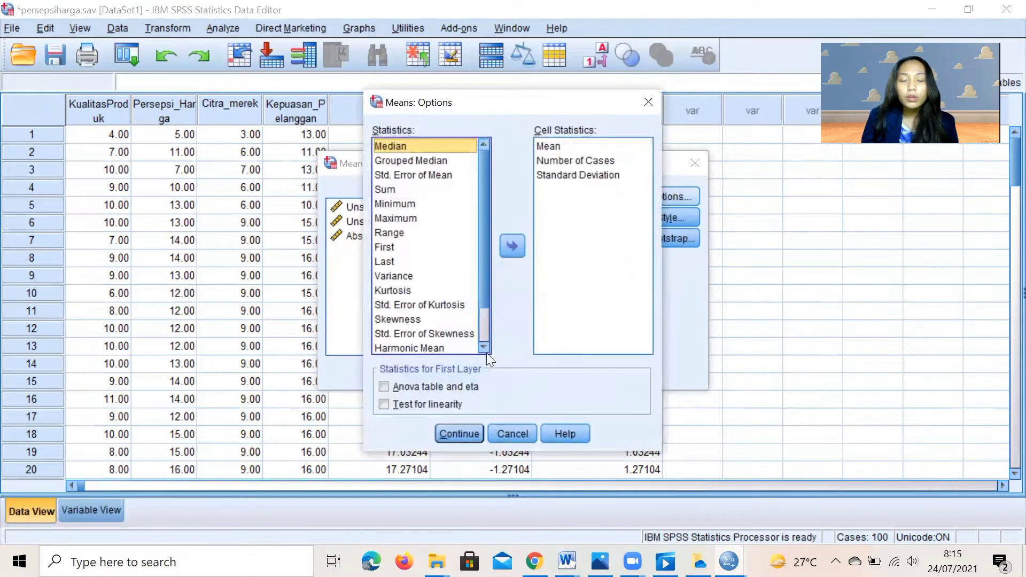
click(388, 407)
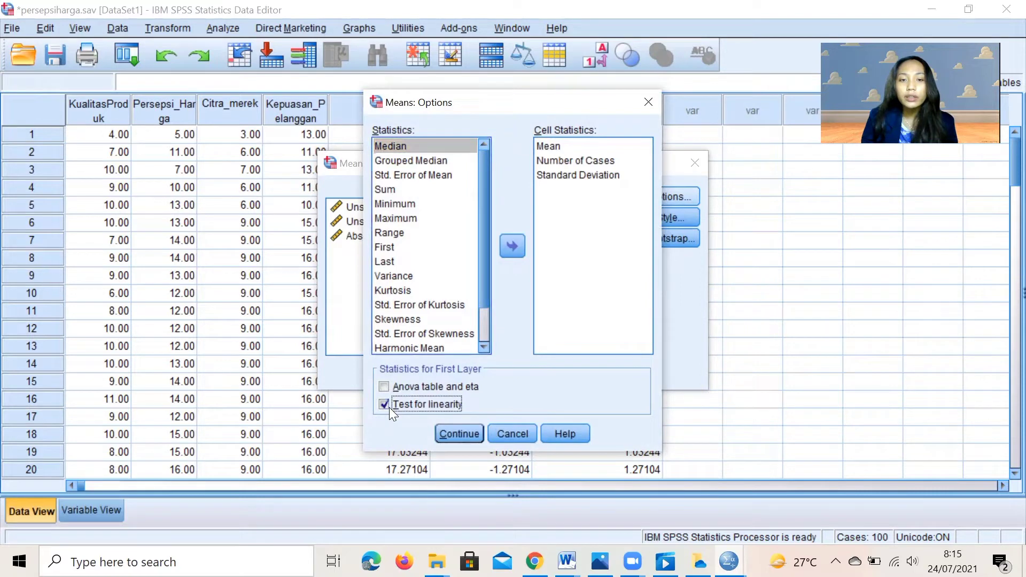
click(459, 434)
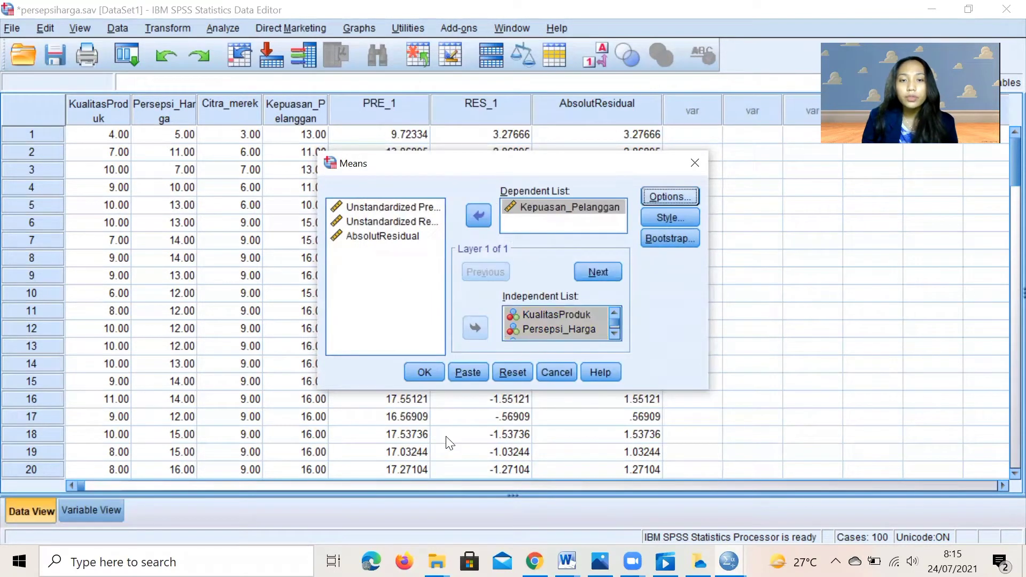
click(422, 375)
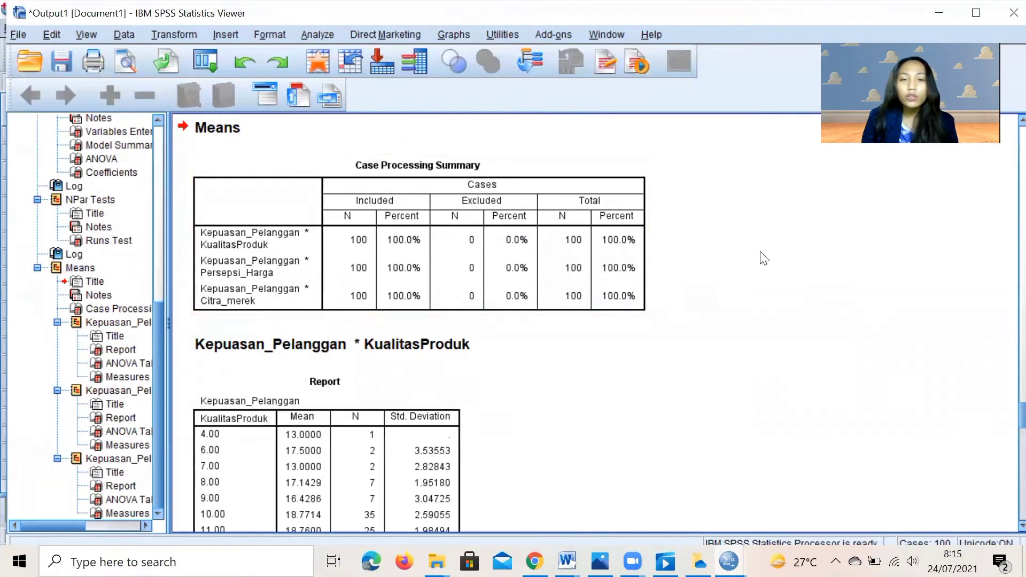
scroll(764, 258, down, 3)
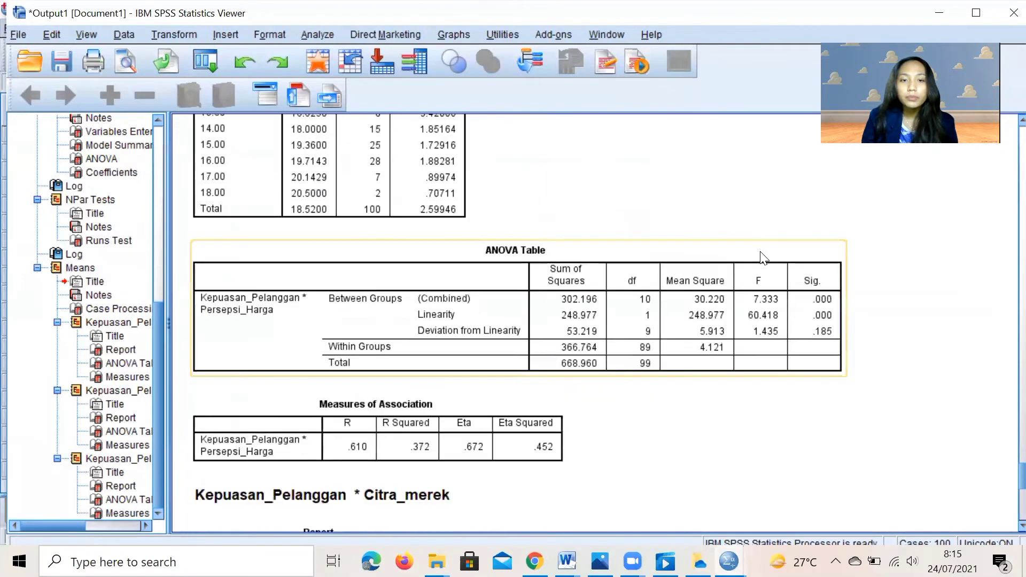
scroll(765, 259, down, 10)
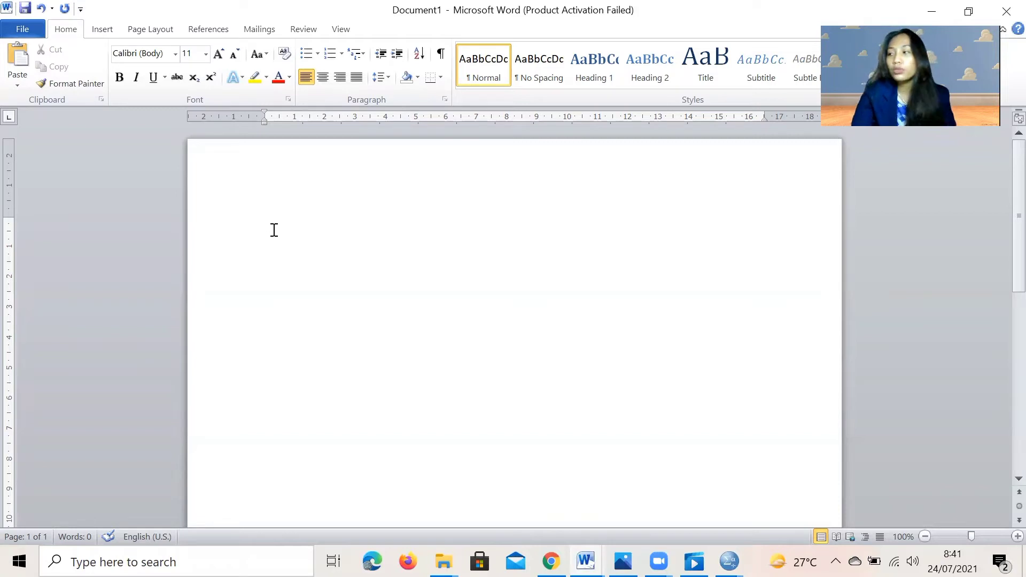
- Write the title "Pengaruh Ekuitas Merek Terhadap Kepuasan Pelanggan" on the first line of the blank document
text(Per)
key(BackSpace)
text(n)
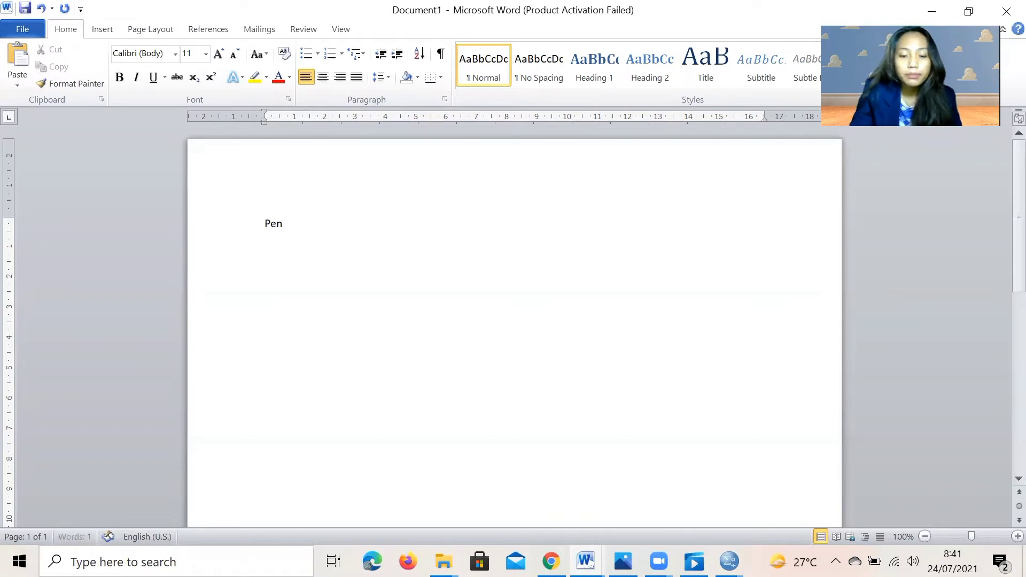
text(garuh Ek)
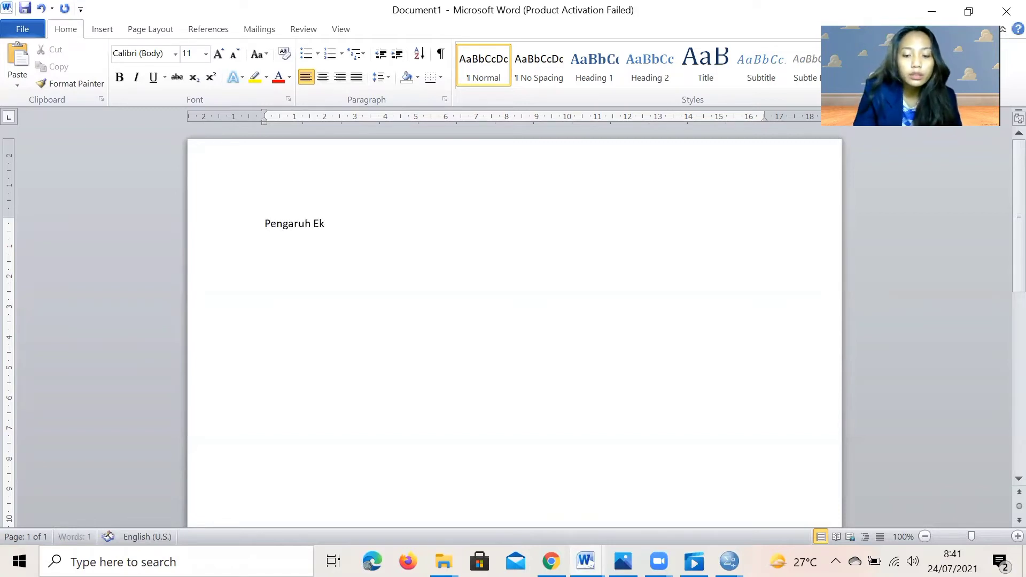
text(uitas Me)
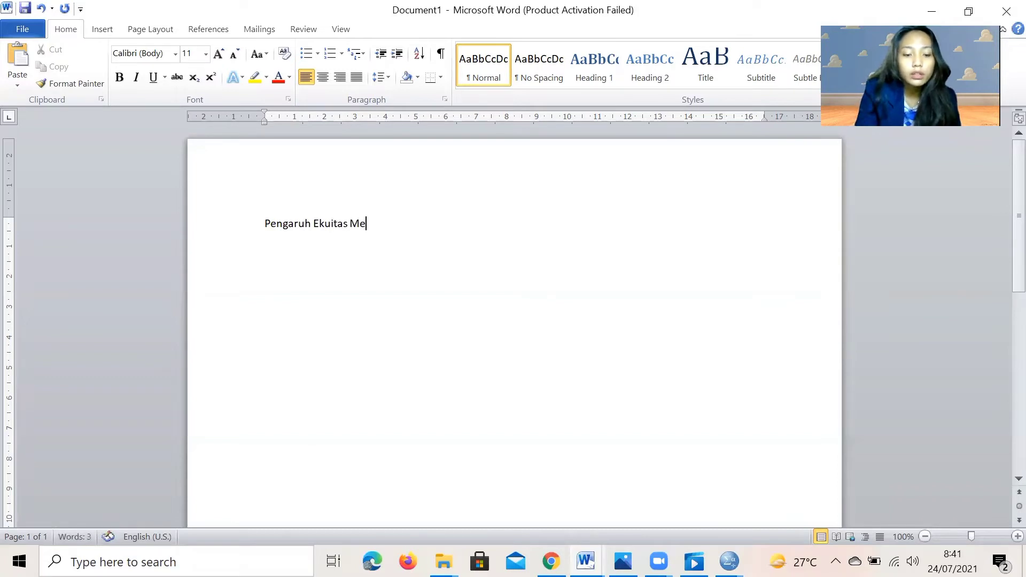
text(ek Ter)
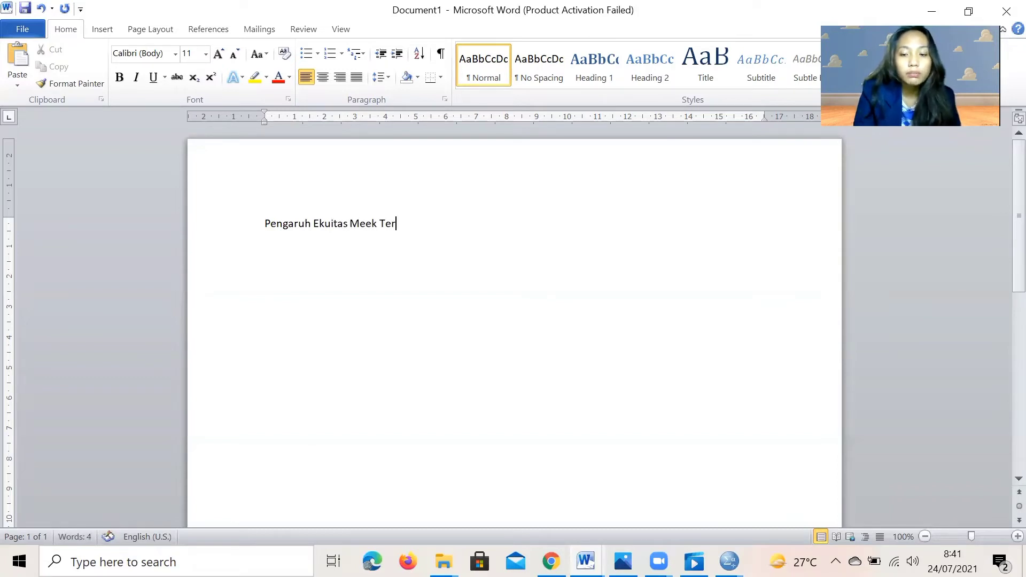
click(365, 228)
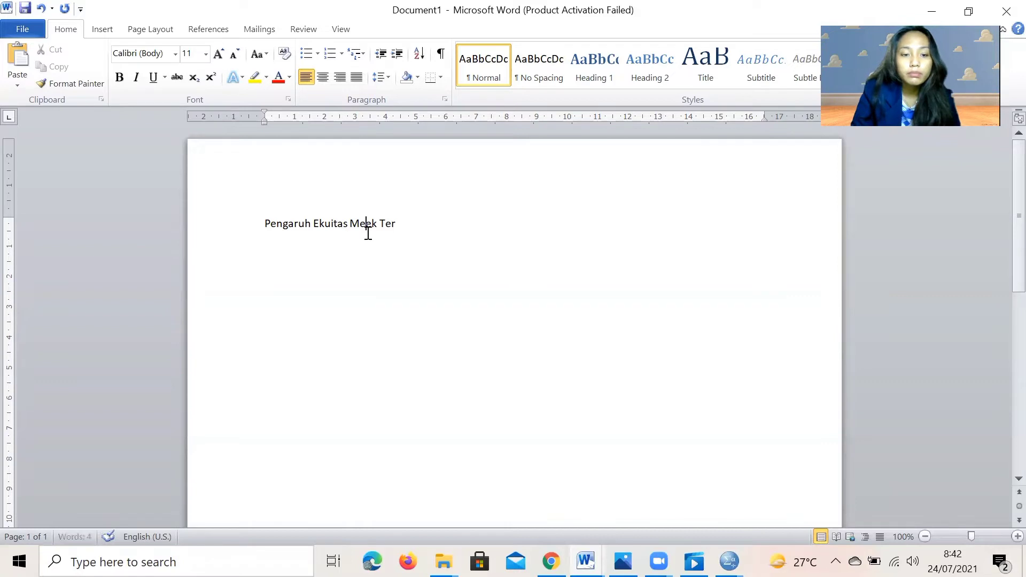
text(r)
click(429, 231)
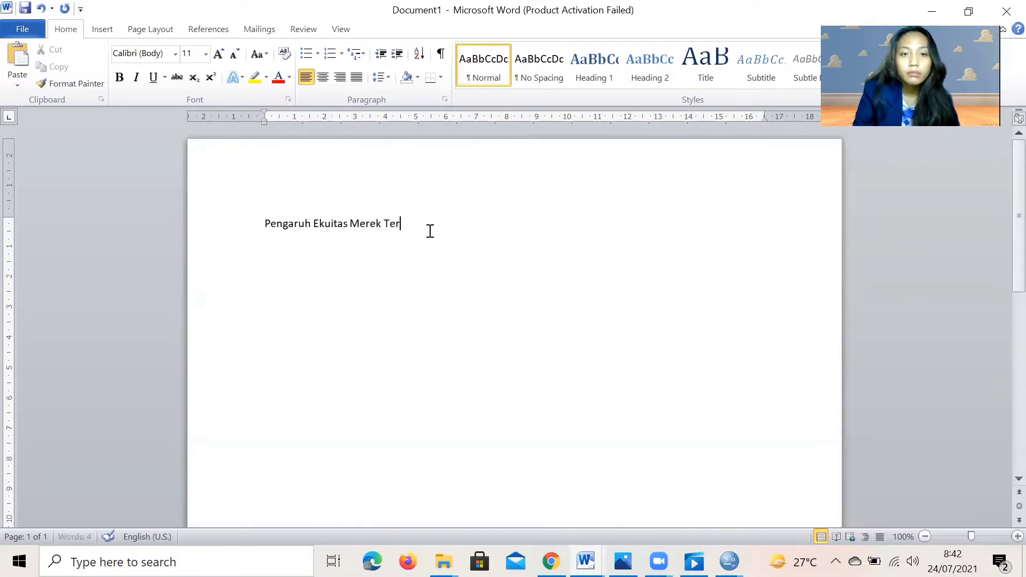
text(hadap Ke)
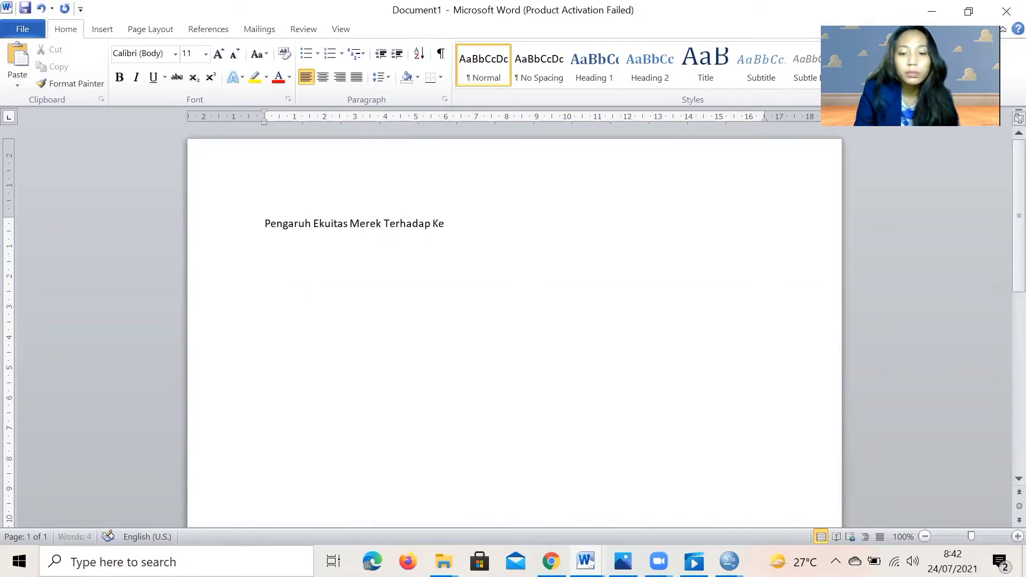
text(puasan )
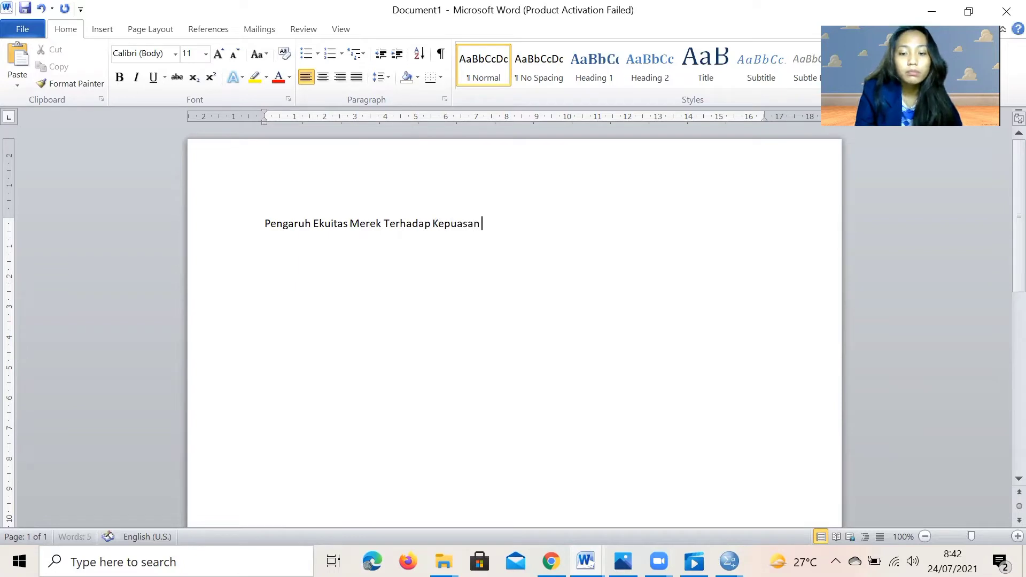
text(Pelang)
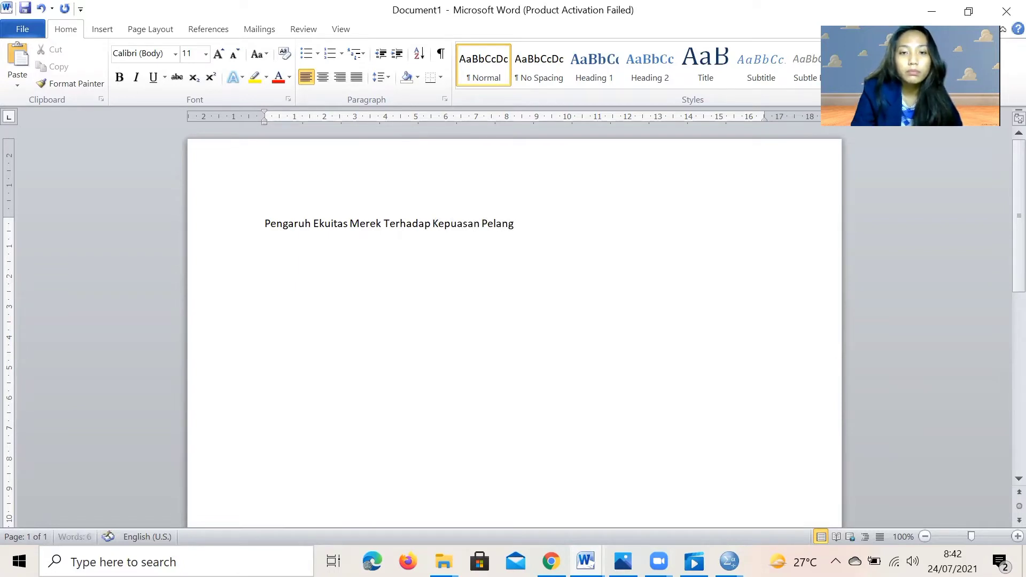
text(gan )
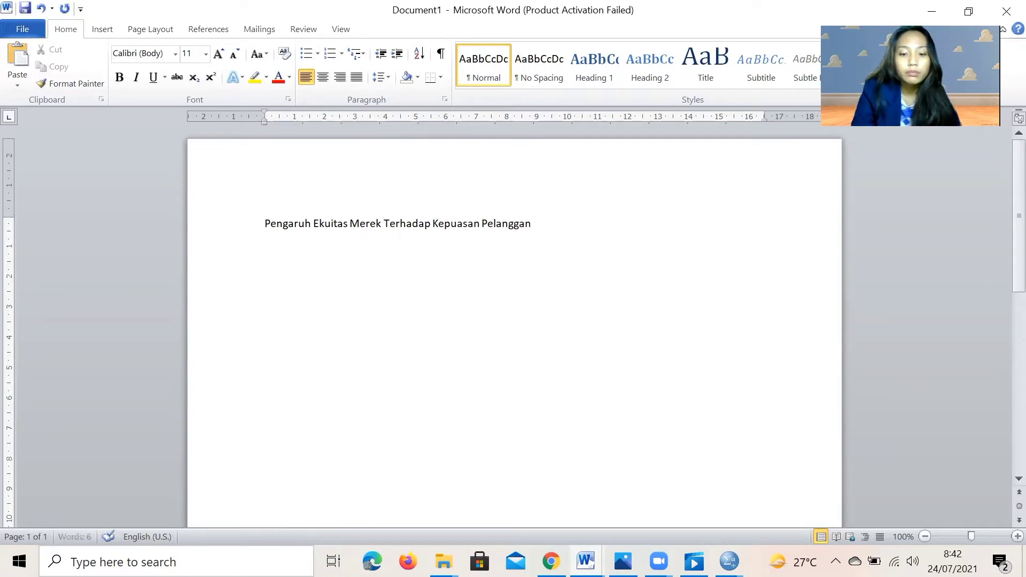
- Add the line "Uji Asumsi" under the title, followed by the numbered item "1. Uji kenormalan"
text(Uji Asumsi)
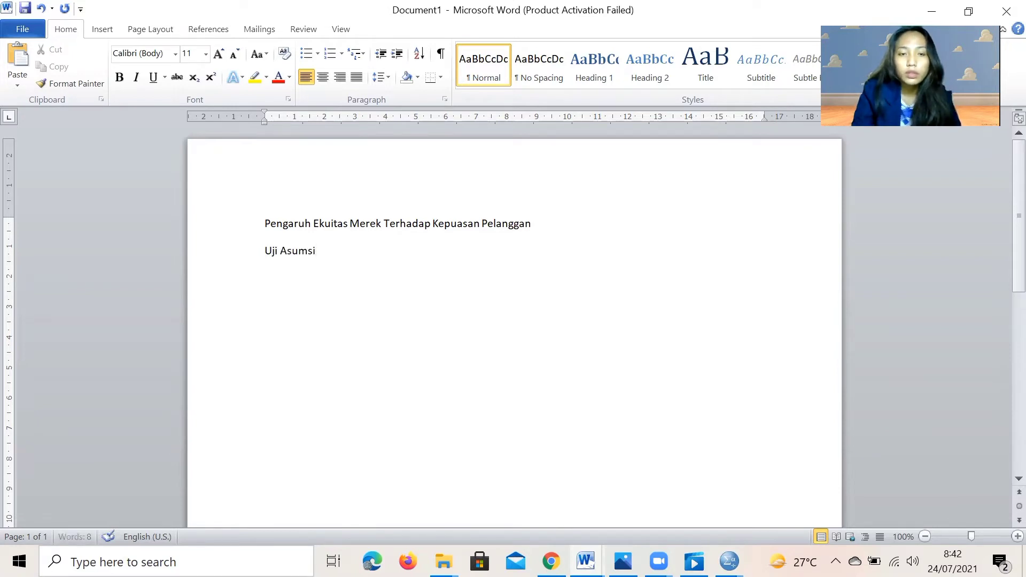
key(Return)
text(1)
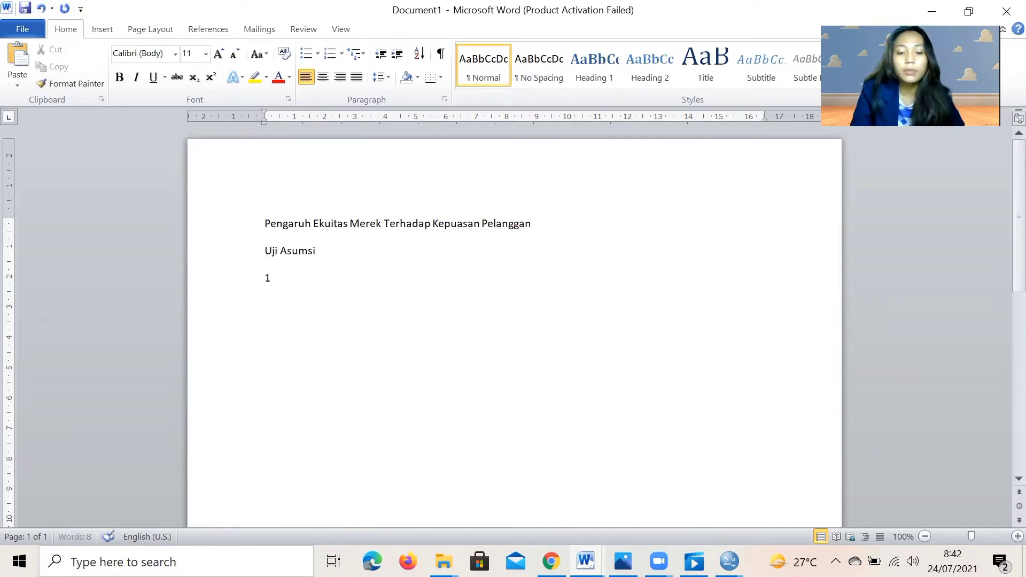
text(. Uji)
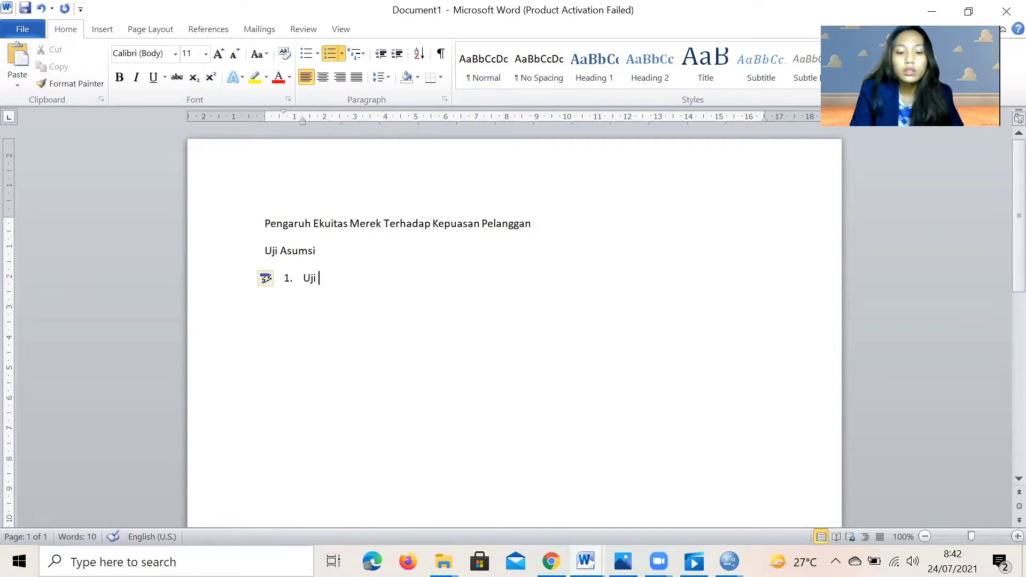
text( ken)
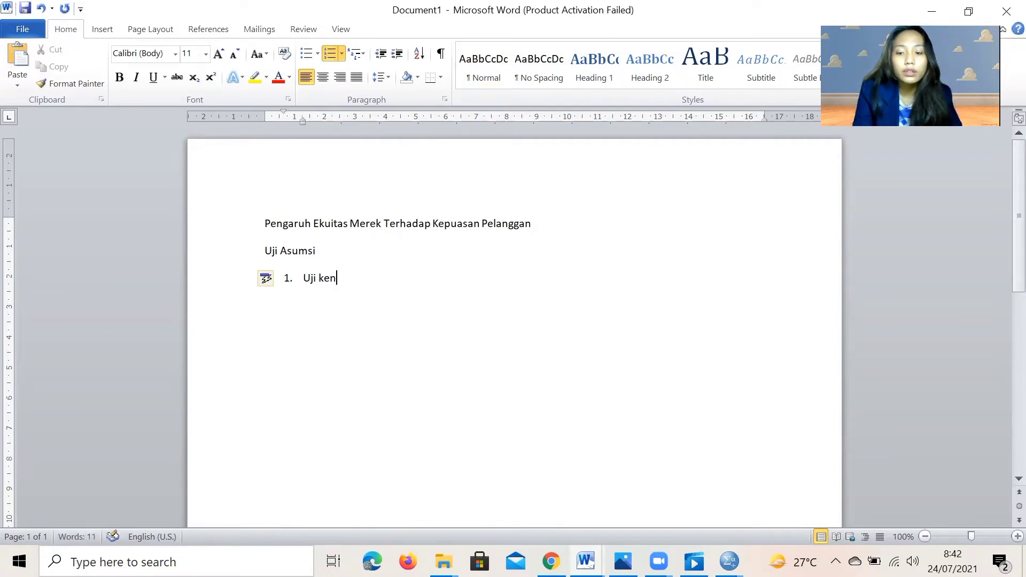
text(or)
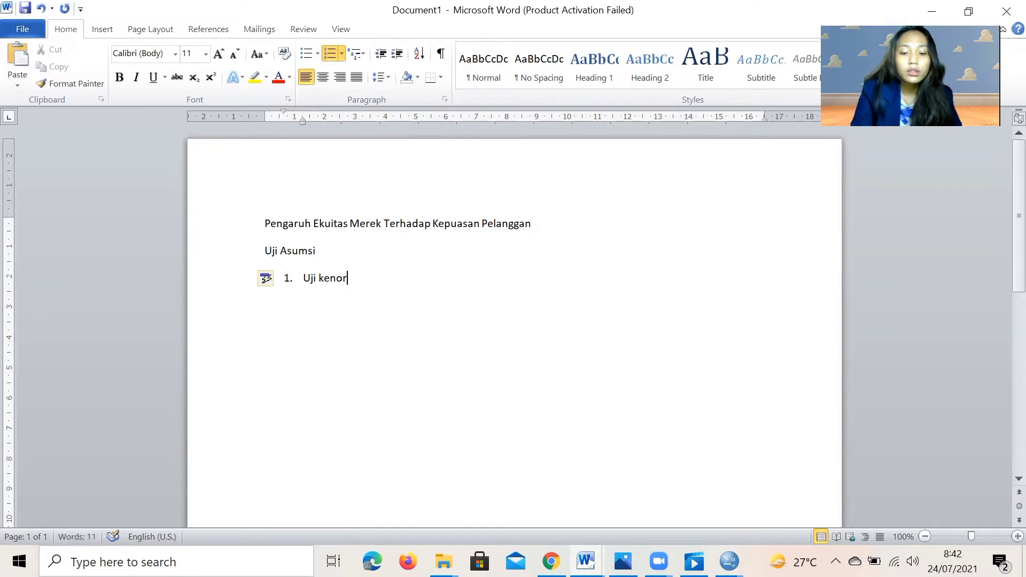
text(malan)
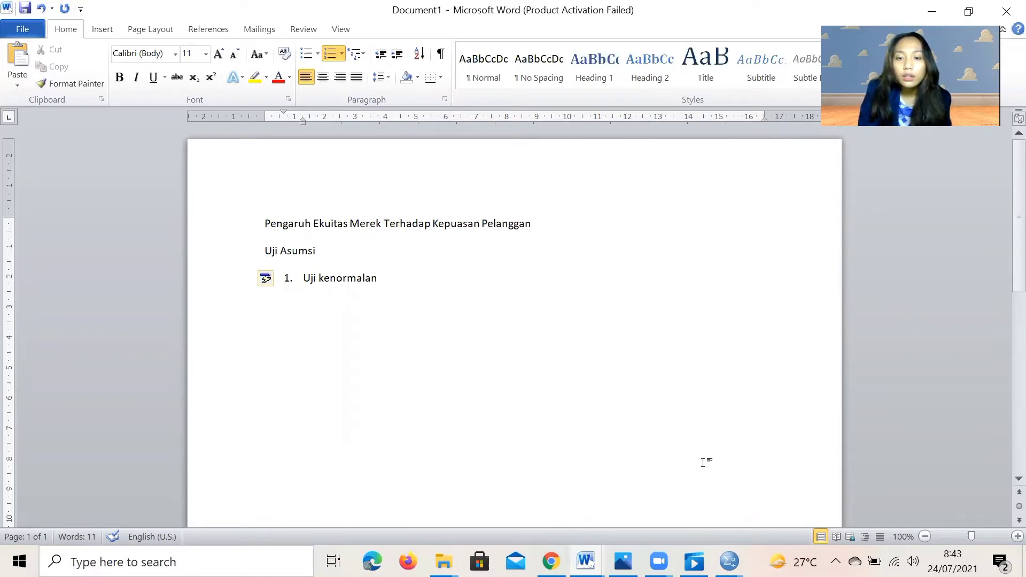
- Switch to the SPSS Output1 viewer and select the One-Sample Kolmogorov-Smirnov Test table
mouse_move(728, 562)
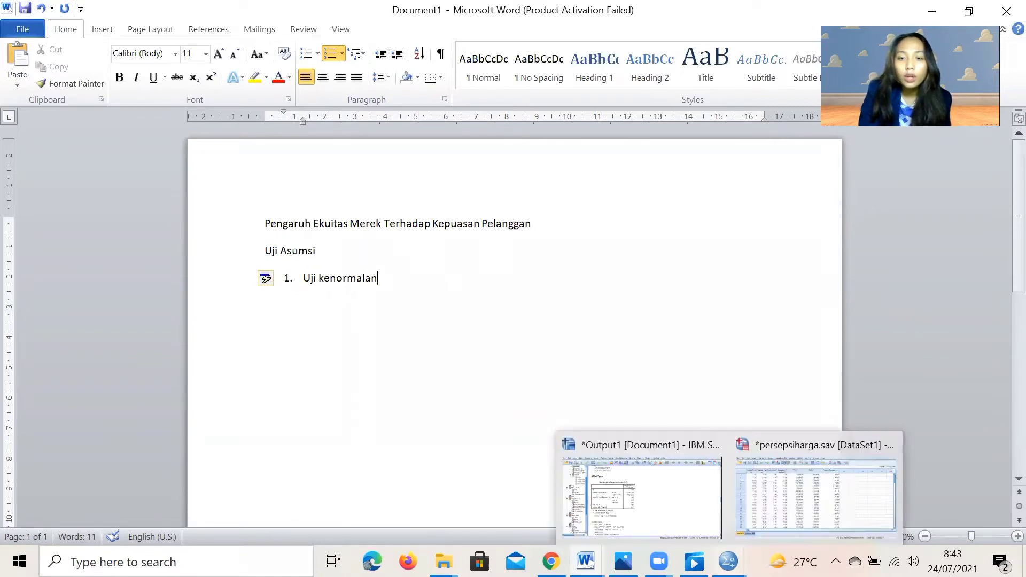
click(694, 500)
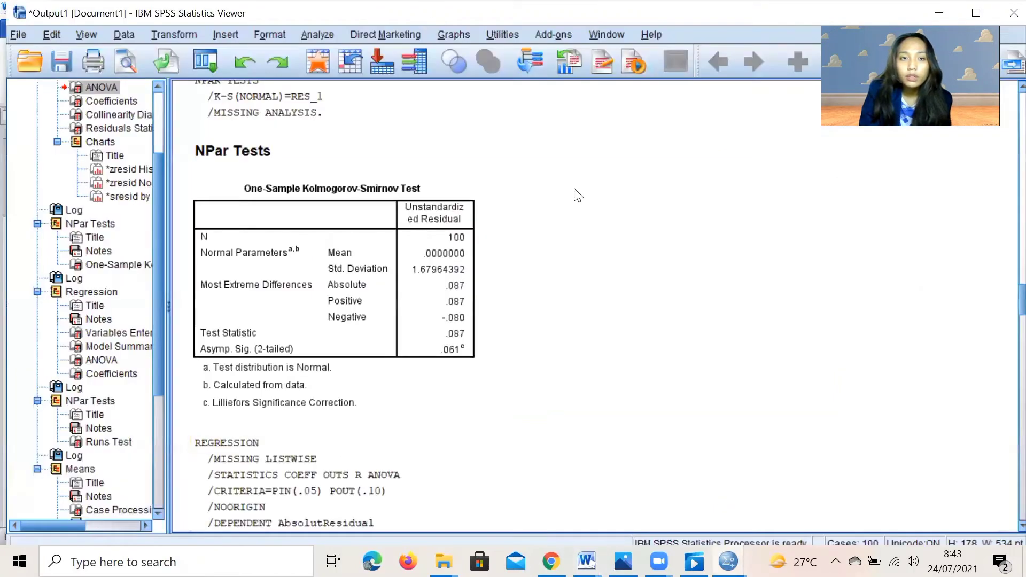
click(387, 239)
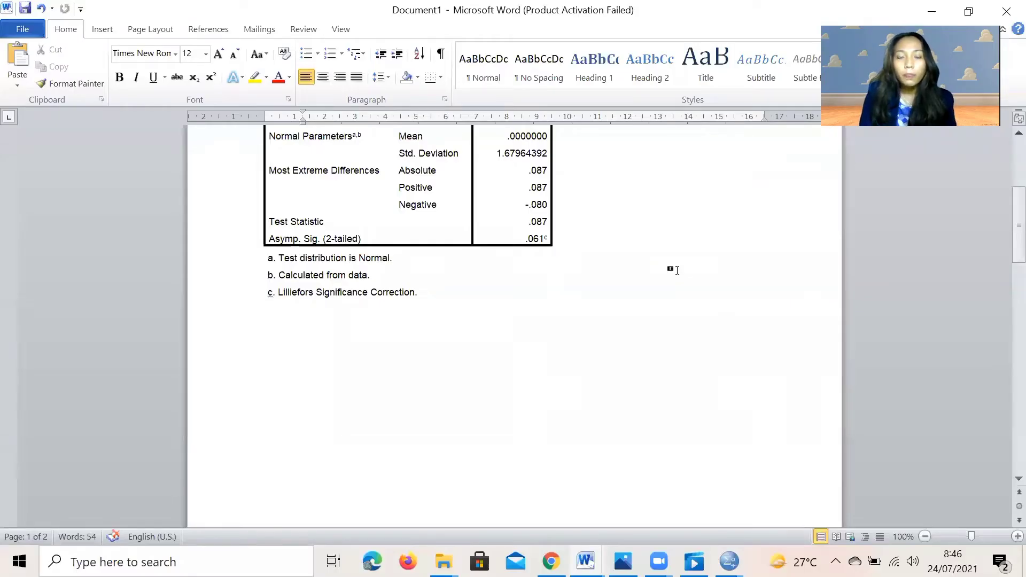
- In the Word document, review the Kolmogorov-Smirnov table, the residual histogram and the collinearity statistics under the assumption test headings
scroll(675, 270, up, 5)
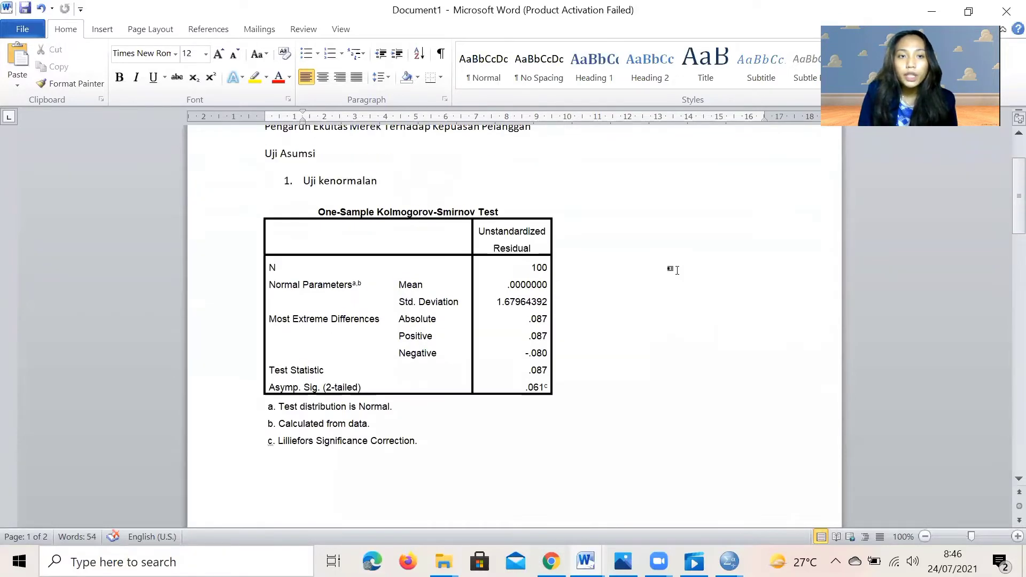
scroll(675, 270, down, 1)
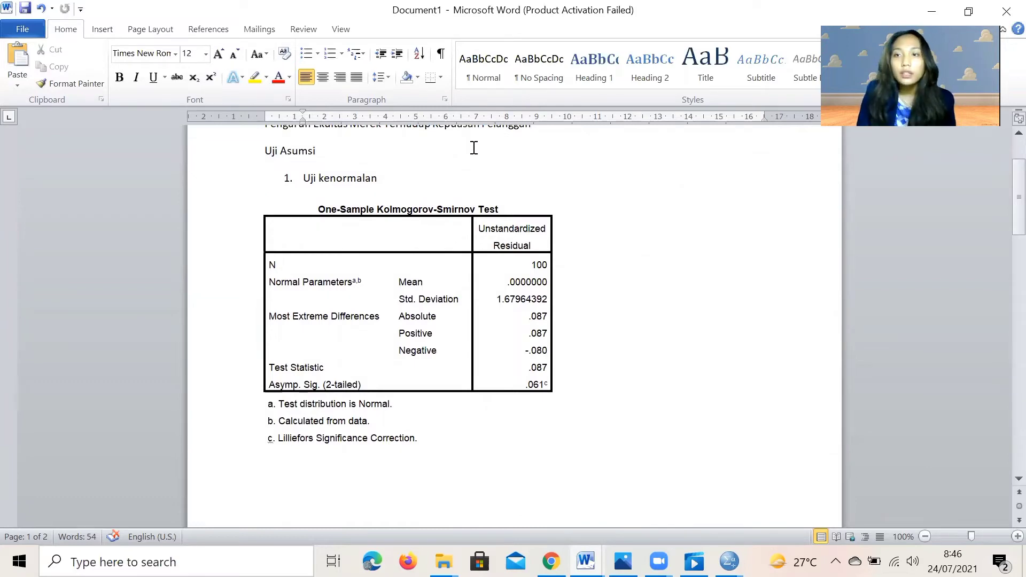
scroll(597, 250, down, 4)
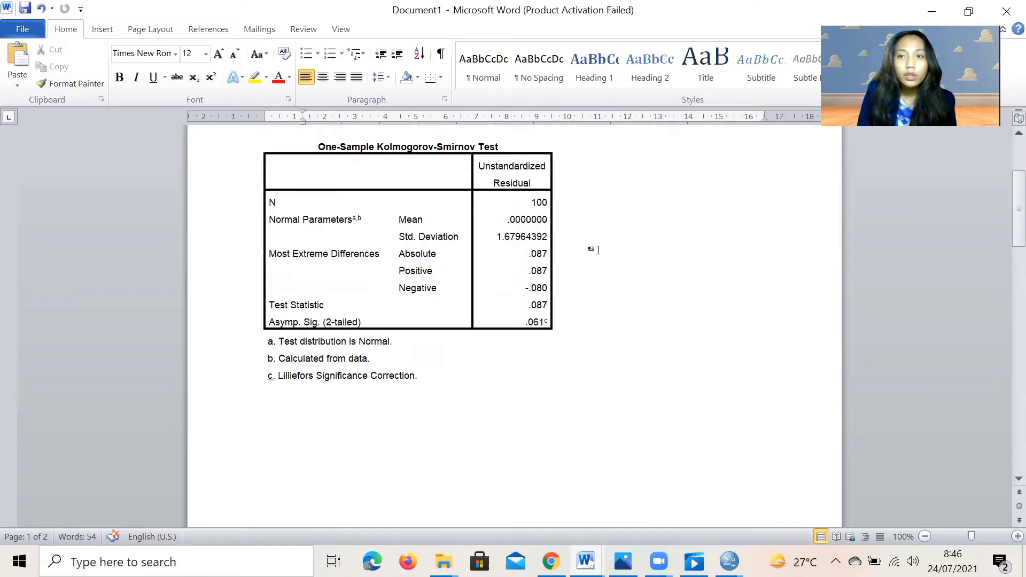
scroll(598, 249, up, 3)
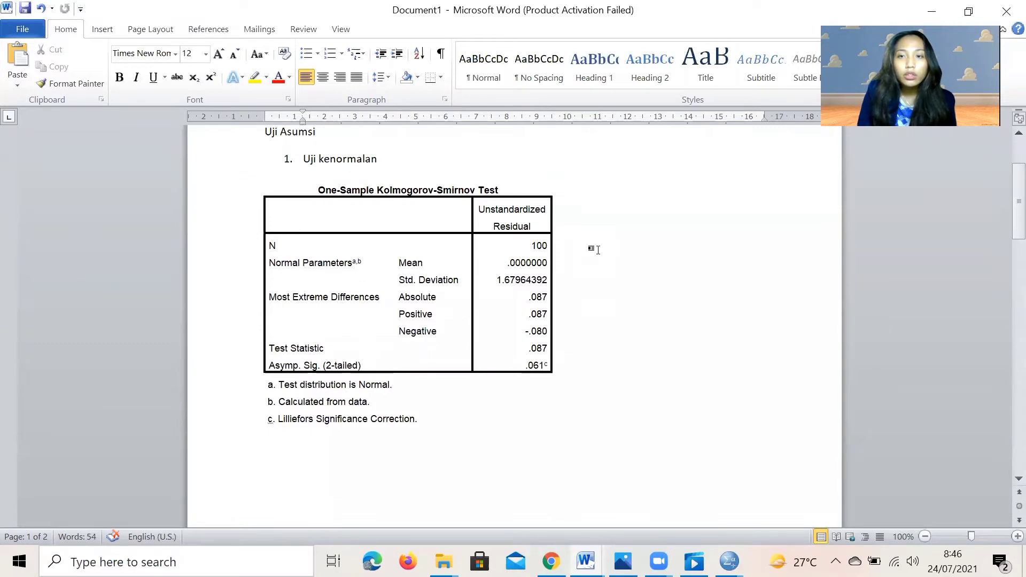
scroll(598, 249, down, 20)
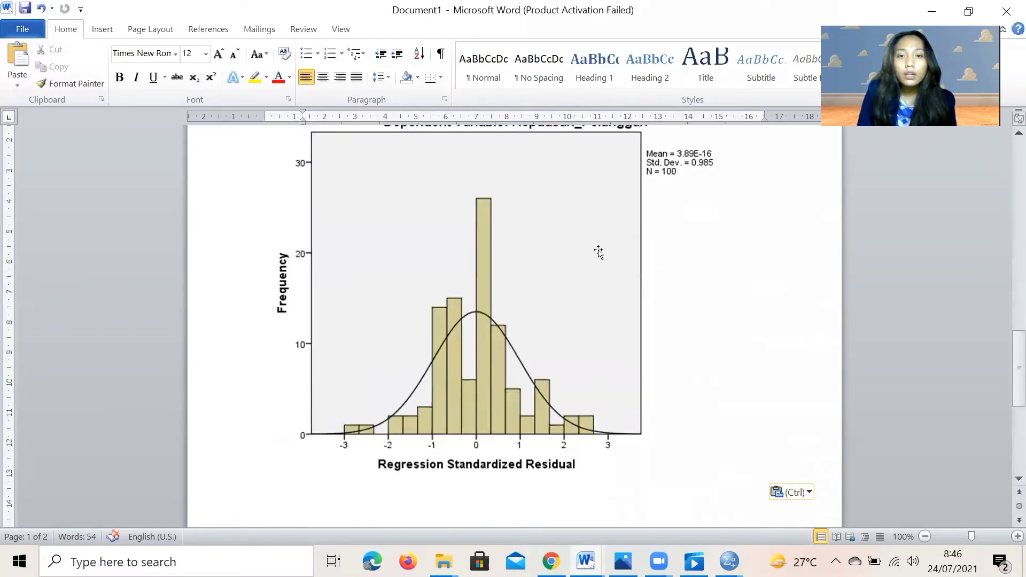
scroll(599, 252, up, 2)
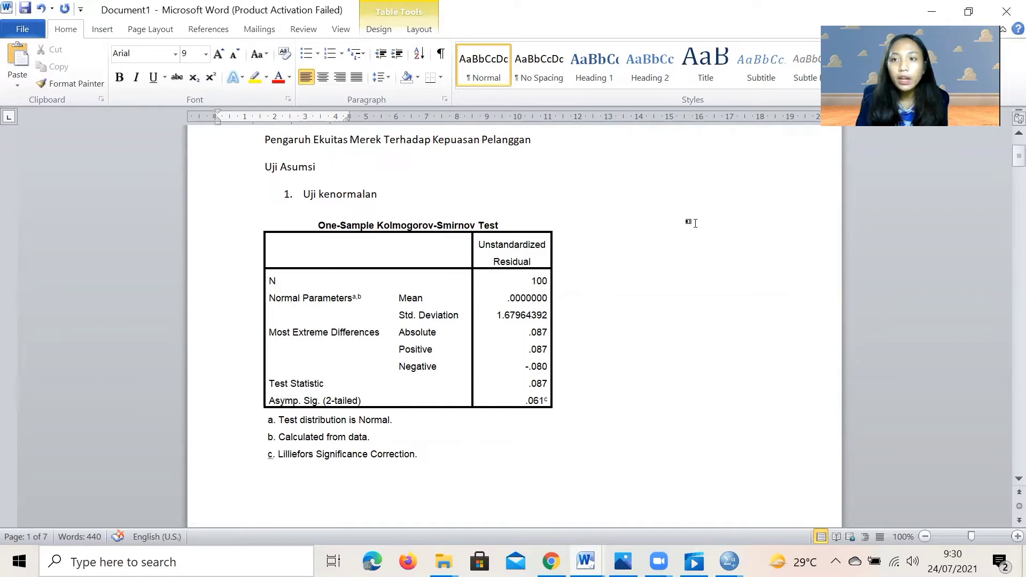
scroll(695, 224, down, 10)
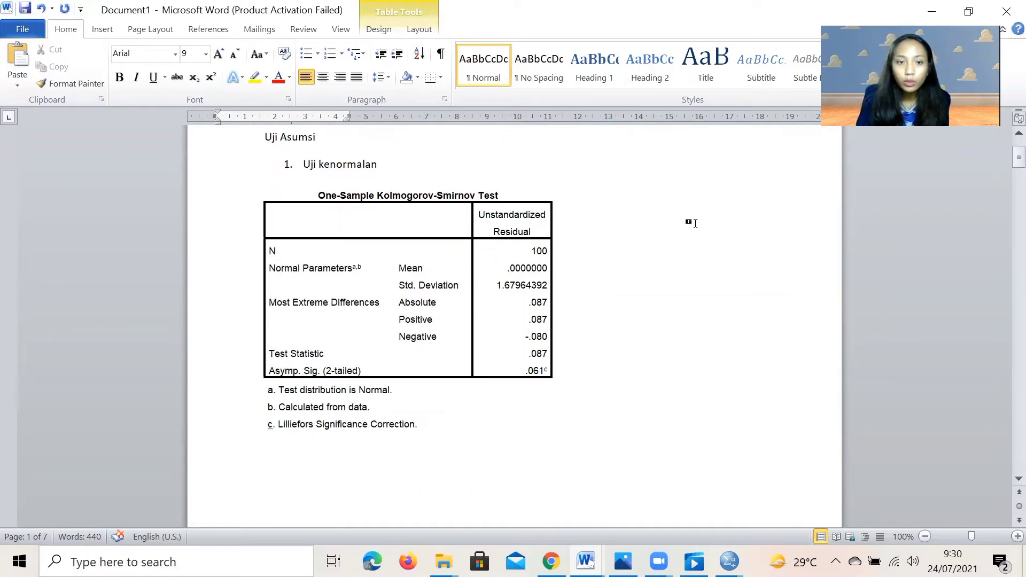
scroll(697, 223, down, 5)
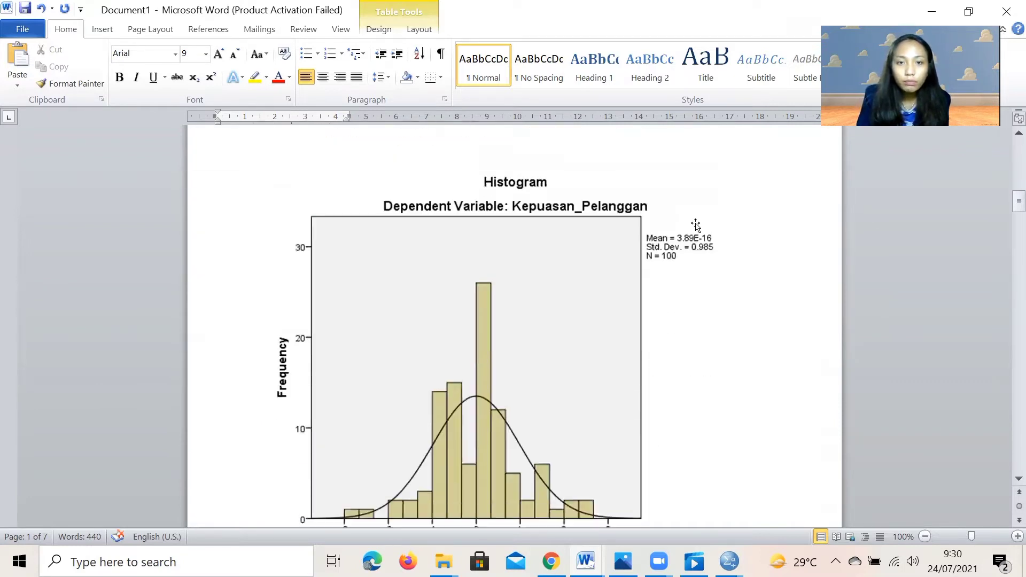
scroll(696, 224, down, 10)
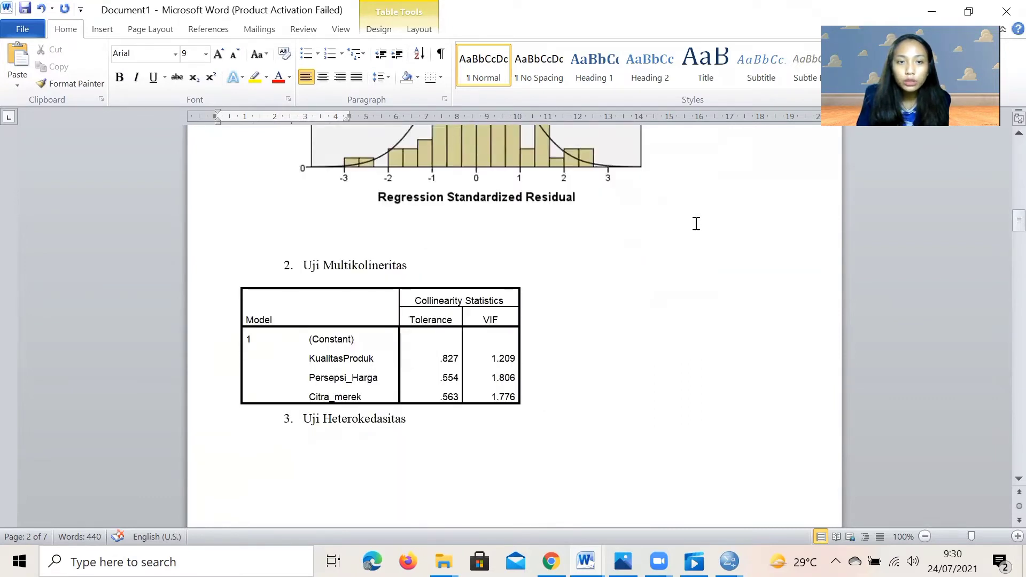
scroll(696, 224, down, 7)
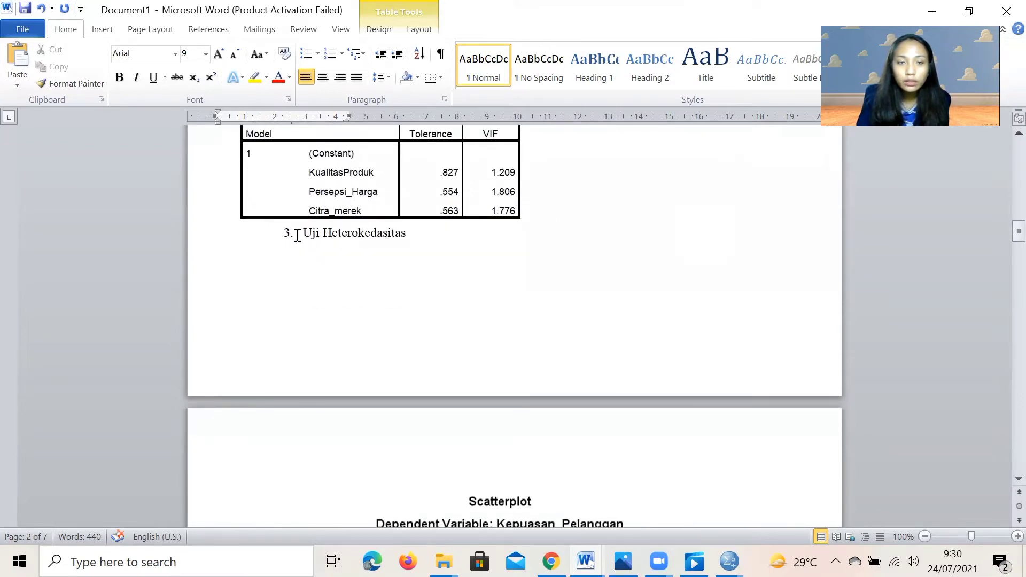
- Insert empty paragraphs before the "Uji Heterokedasitas" heading to move it to the next page, above the scatterplot
click(298, 235)
key(Return)
key(Return)
key(Return)
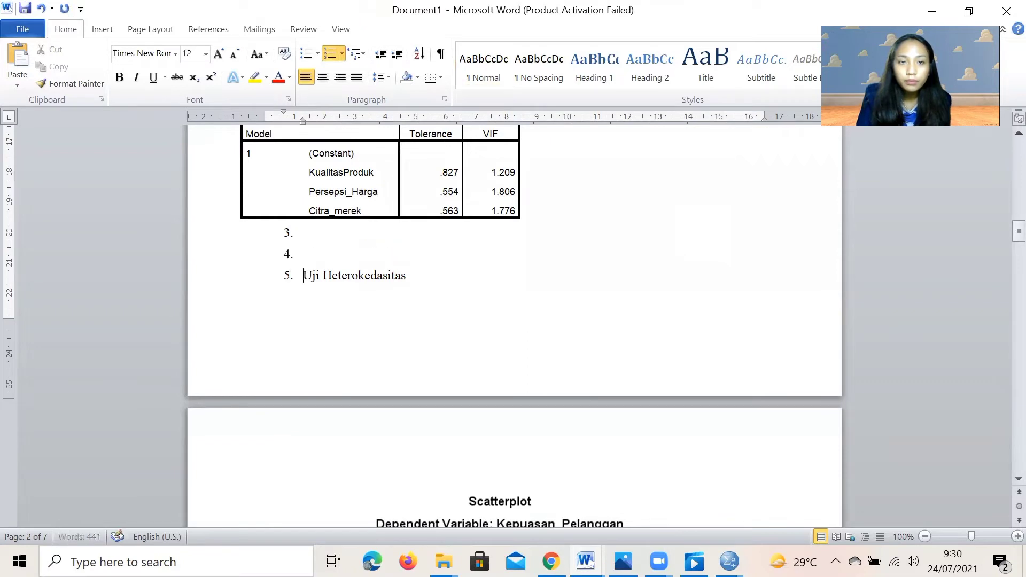
key(ctrl+Return)
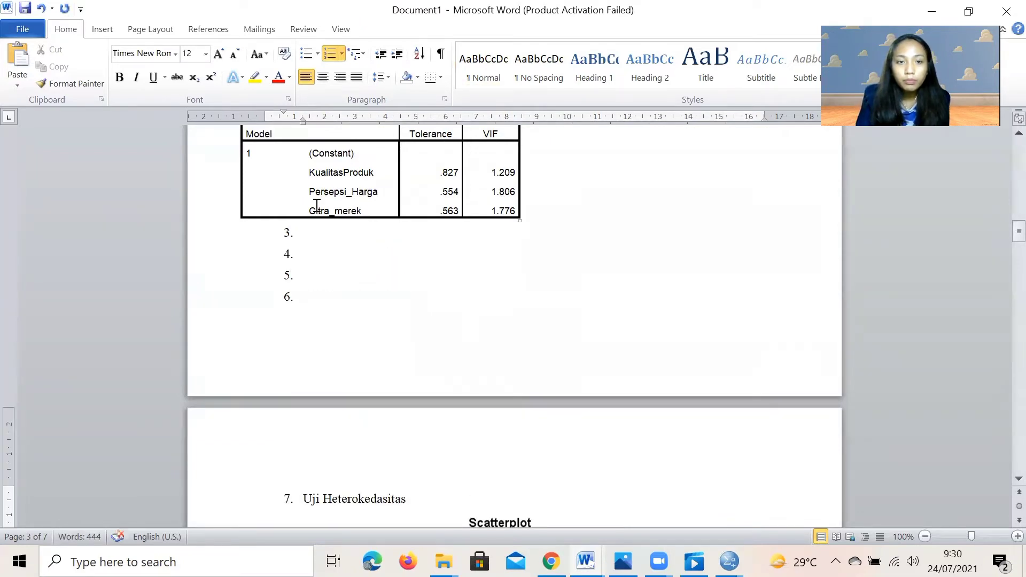
- Remove the list numbering from the empty paragraphs between the collinearity table and the "Uji Heterokedasitas" heading
click(305, 257)
key(BackSpace)
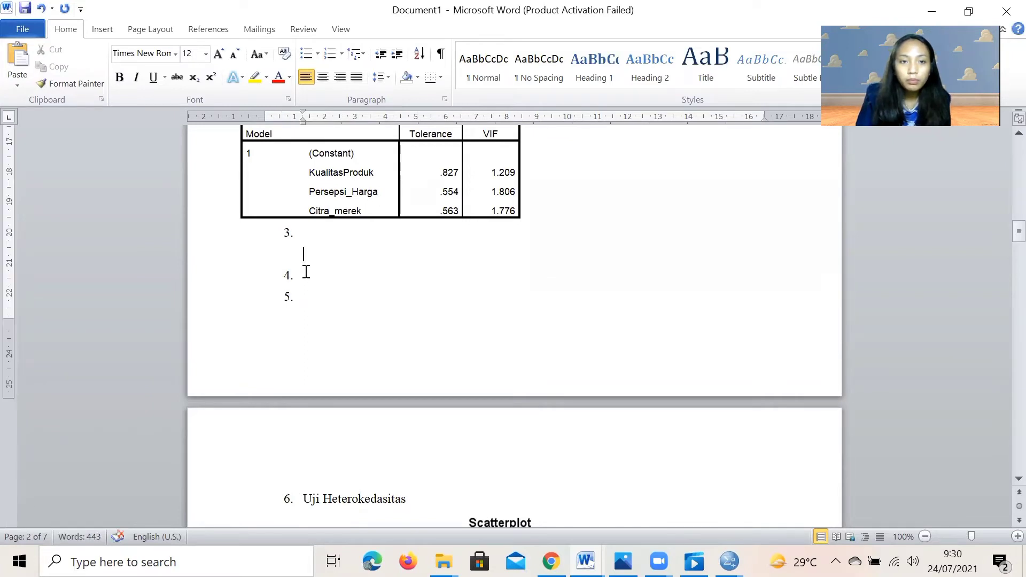
key(BackSpace)
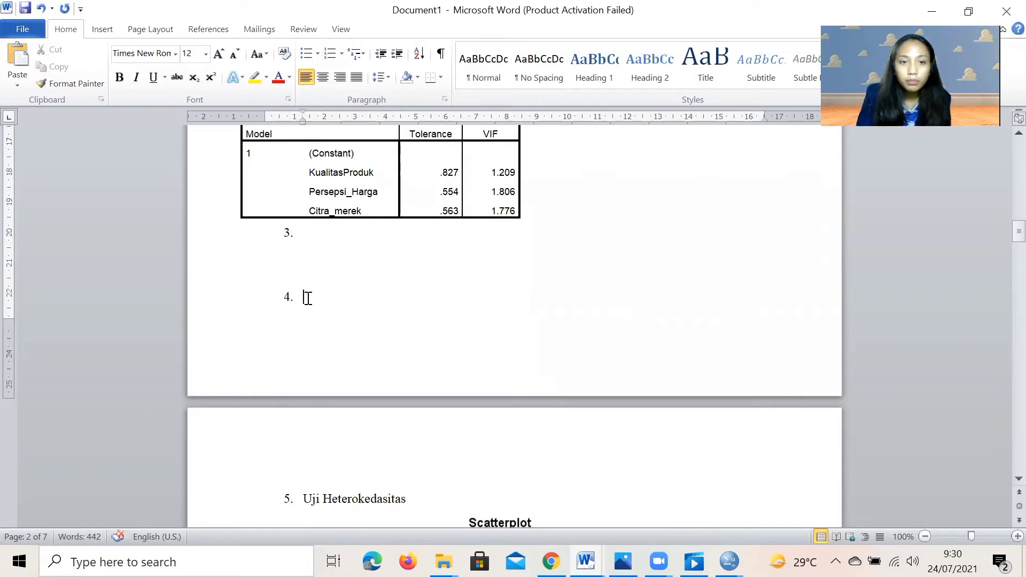
key(BackSpace)
click(307, 235)
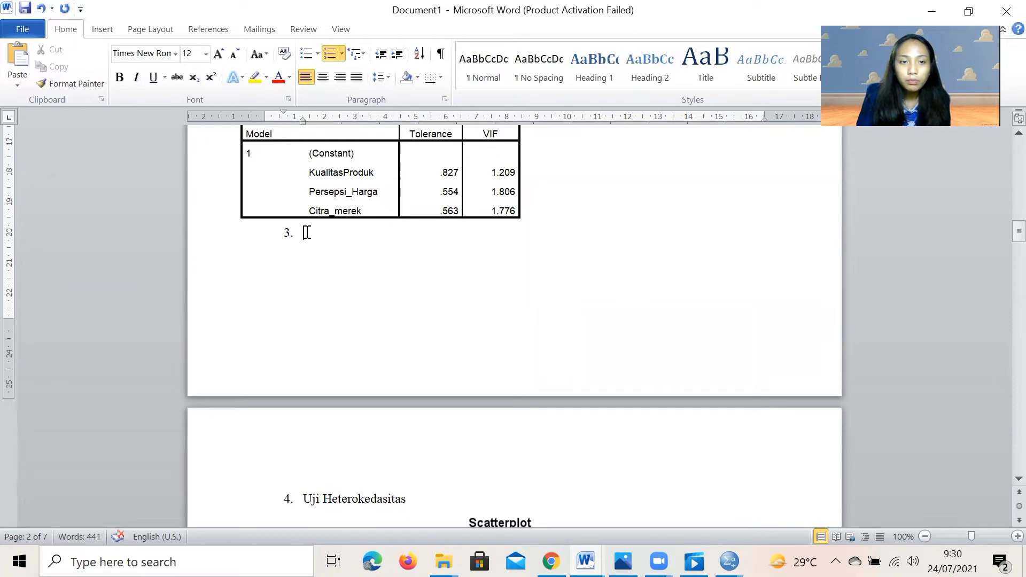
key(BackSpace)
key(BackSpace)
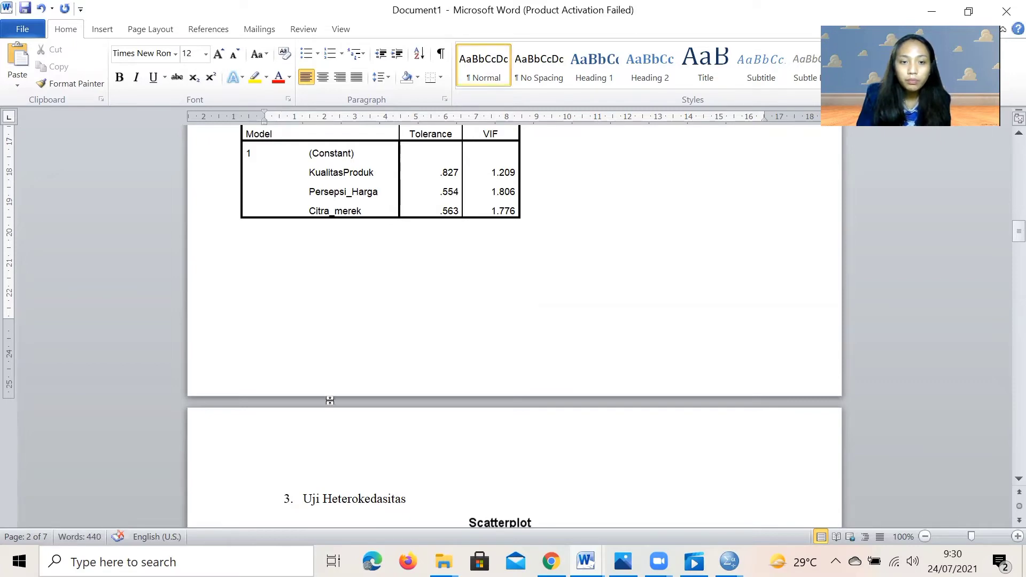
- Review the compiled output tables under each numbered heading, from "Uji Heterokedasitas" through "Koefisien Korelasi dan Koefisien Determinasi"
scroll(330, 401, down, 20)
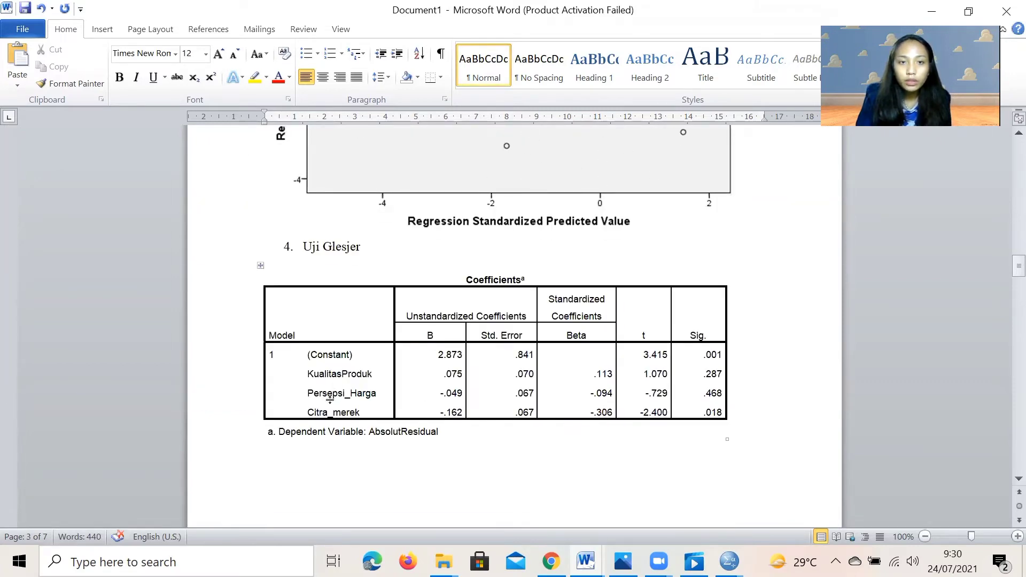
scroll(330, 399, down, 12)
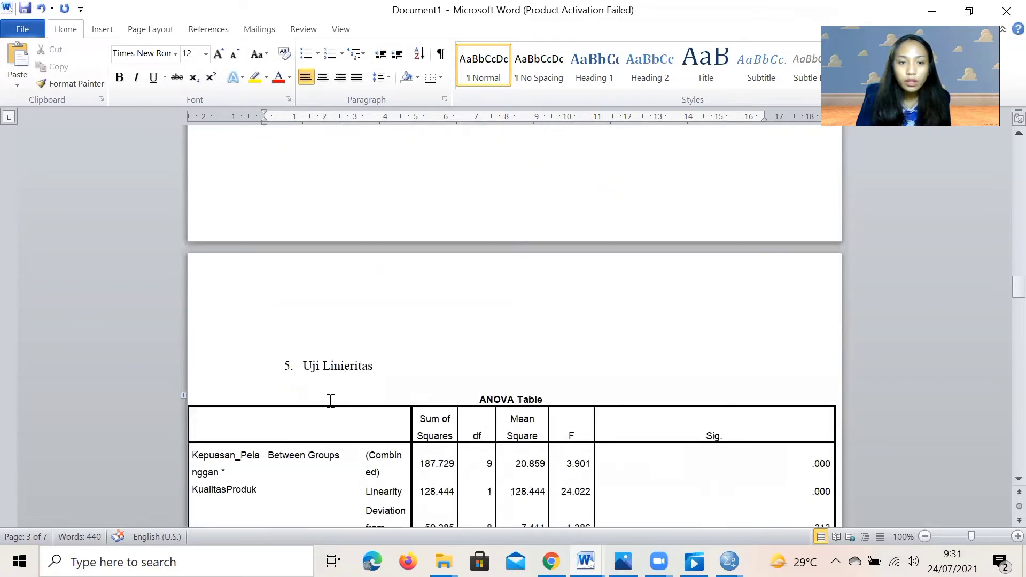
scroll(331, 401, down, 15)
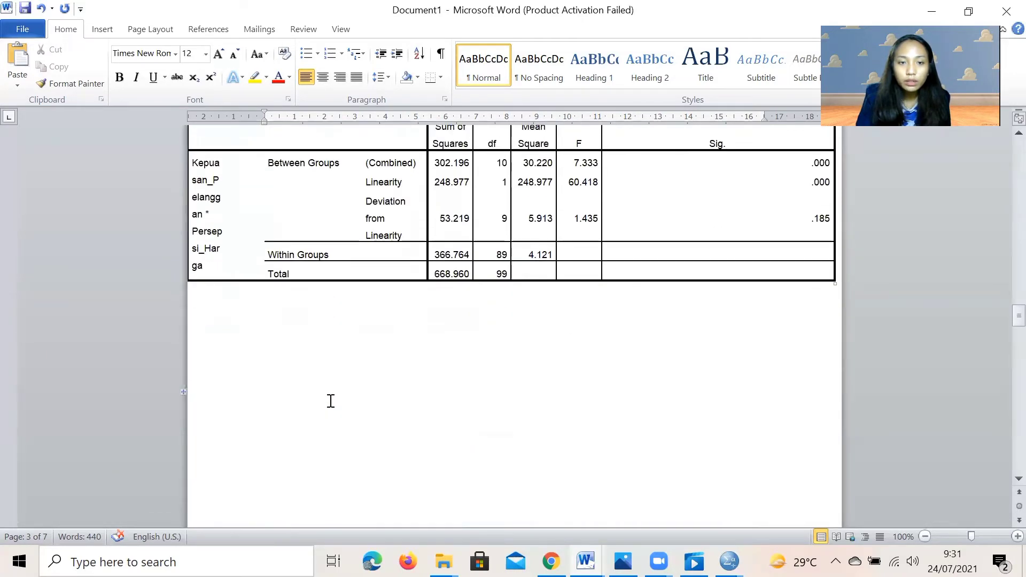
scroll(331, 401, down, 14)
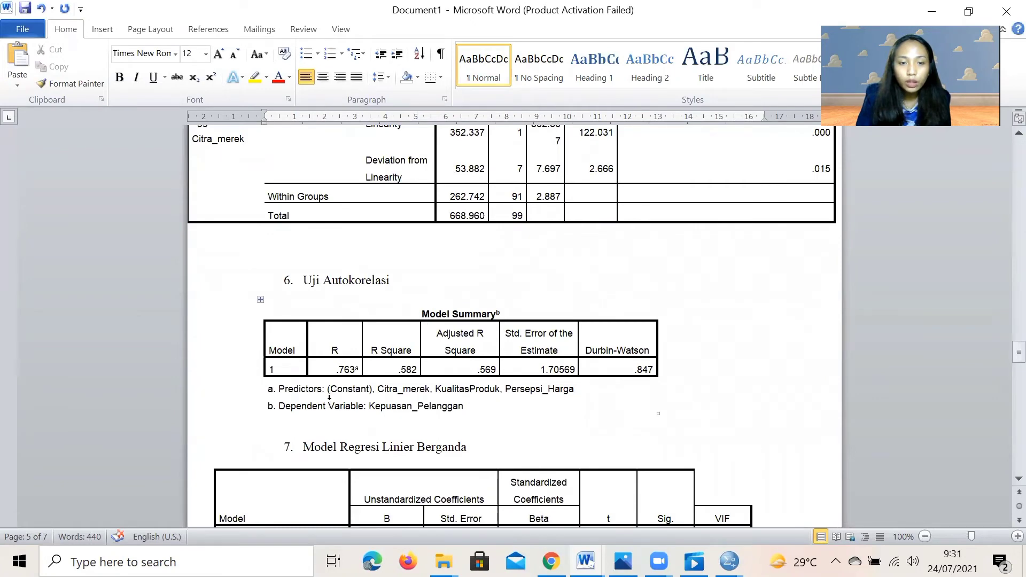
scroll(329, 400, down, 4)
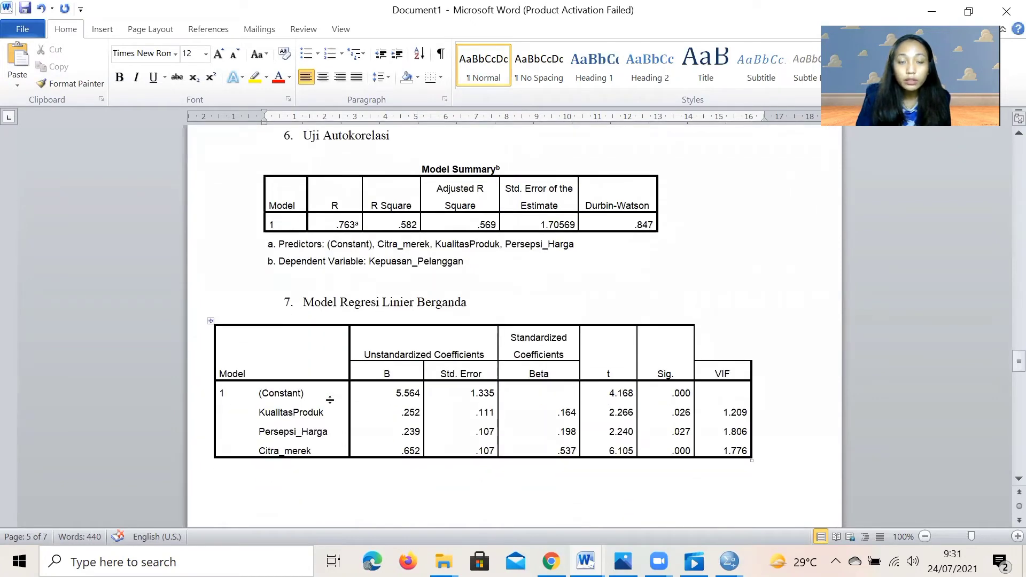
scroll(330, 400, down, 12)
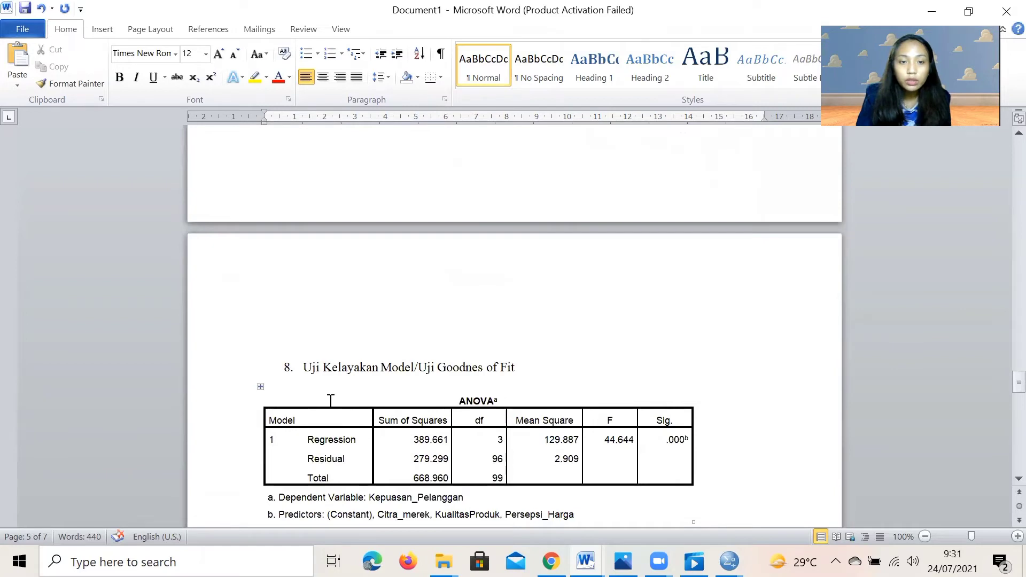
scroll(331, 401, down, 3)
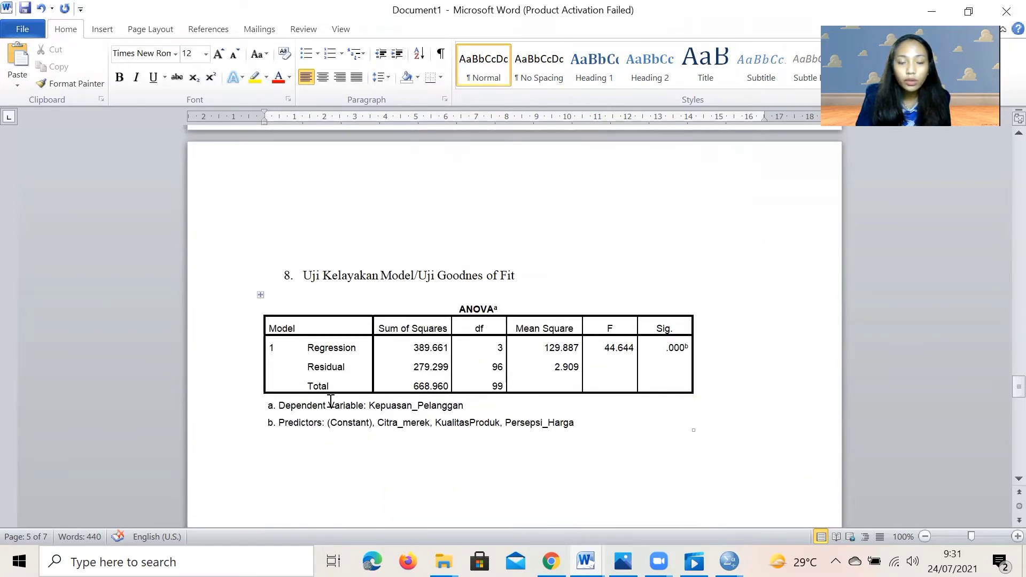
scroll(330, 401, down, 6)
scroll(331, 401, down, 2)
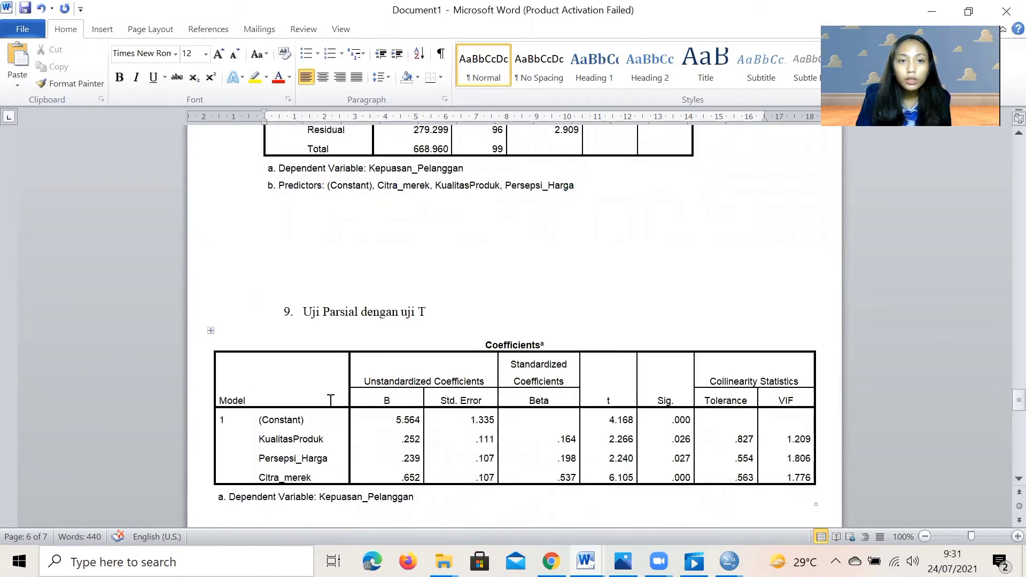
scroll(330, 401, down, 4)
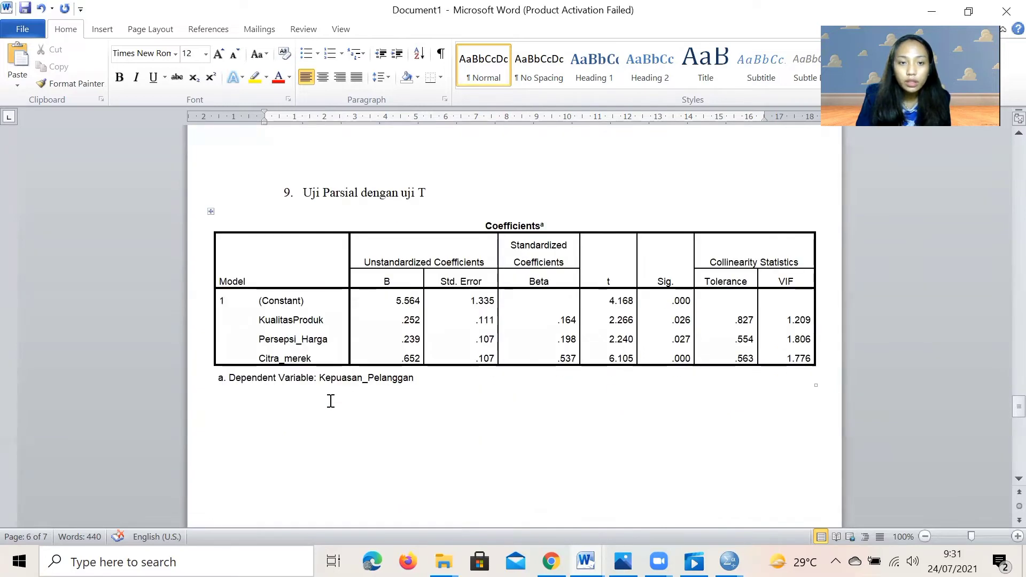
scroll(331, 401, down, 16)
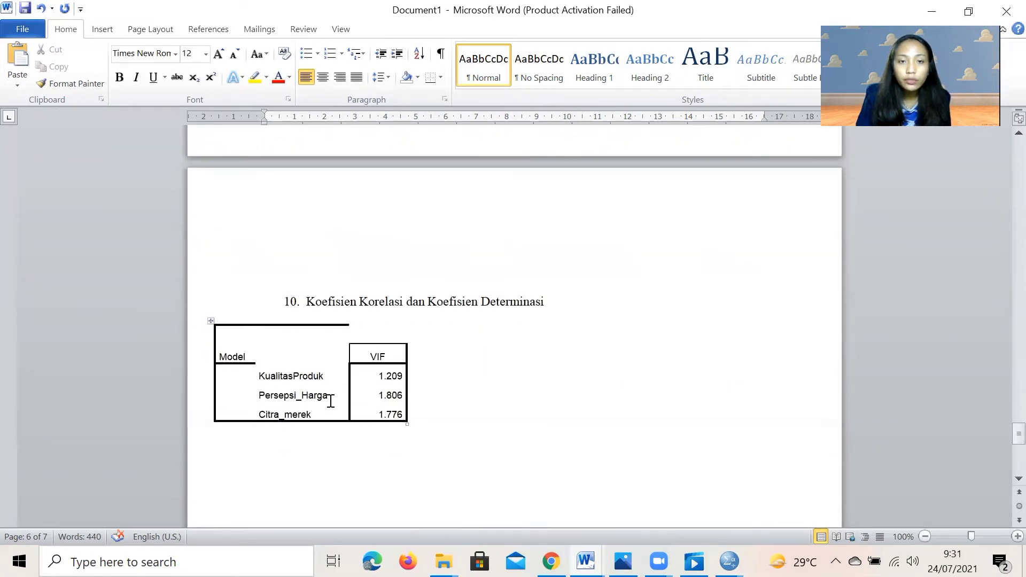